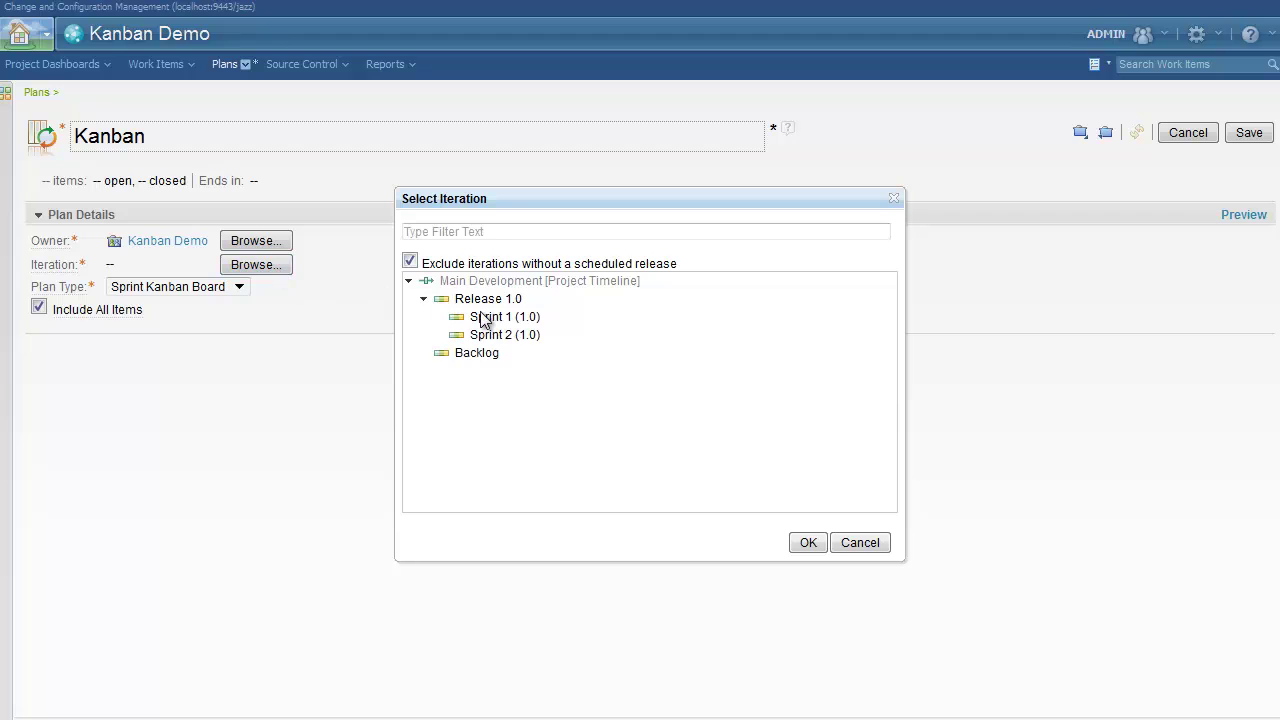
# Step: Assign the Kanban plan to the Sprint 1 (1.0) iteration of Release 1.0
pyautogui.click(480, 317)
pyautogui.click(808, 542)
# Step: Search existing work items with the wildcard * and add 4980, 4982 and 4981 to the Kanban plan
pyautogui.click(1224, 283)
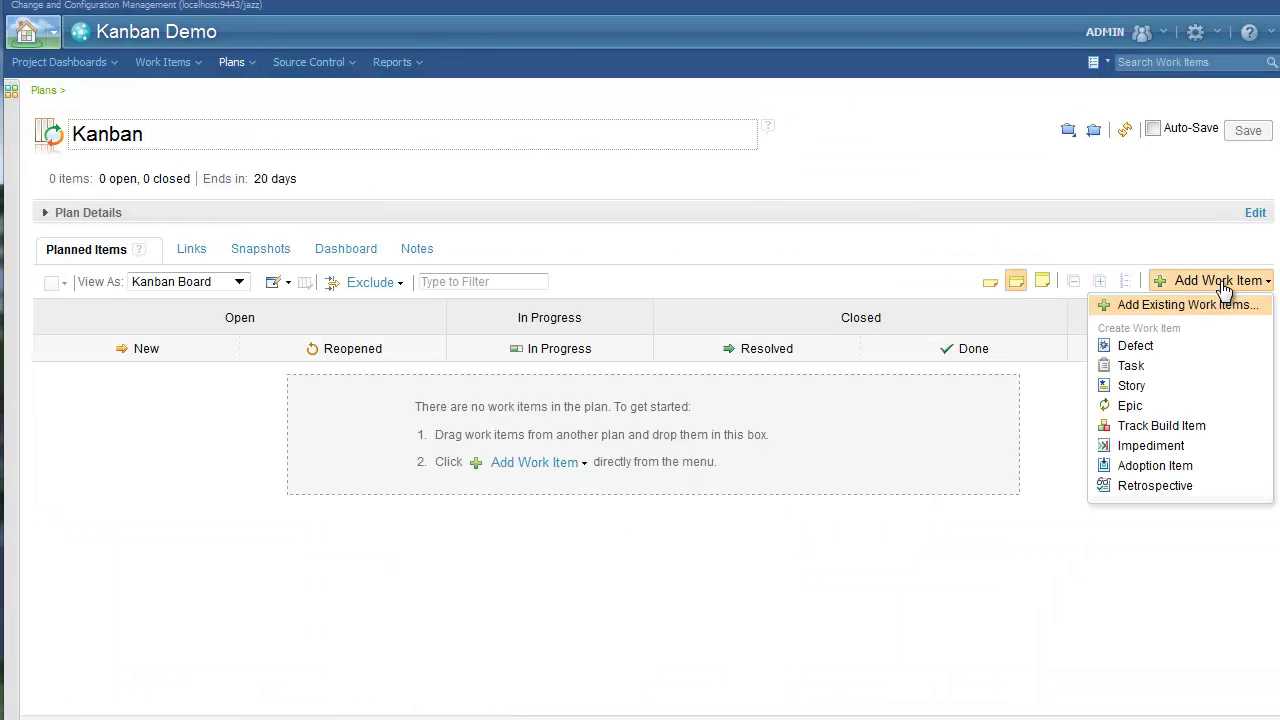
pyautogui.click(1166, 306)
pyautogui.write('*')
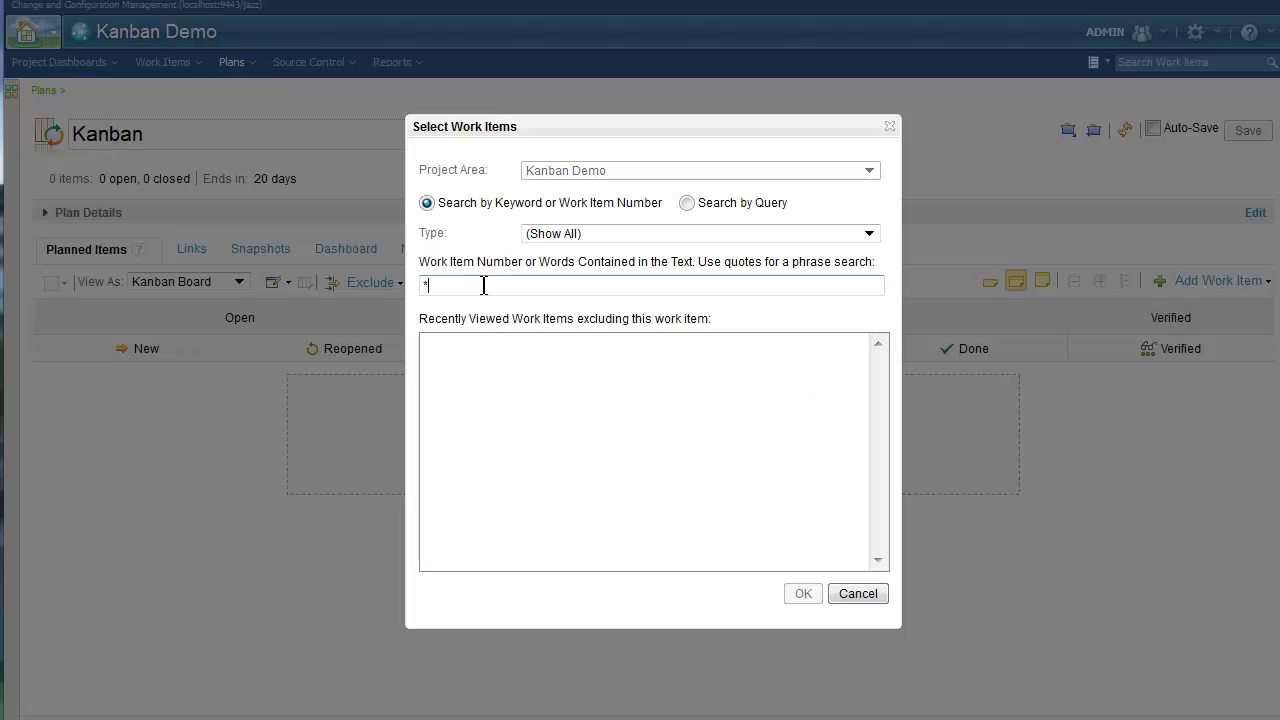
pyautogui.click(482, 344)
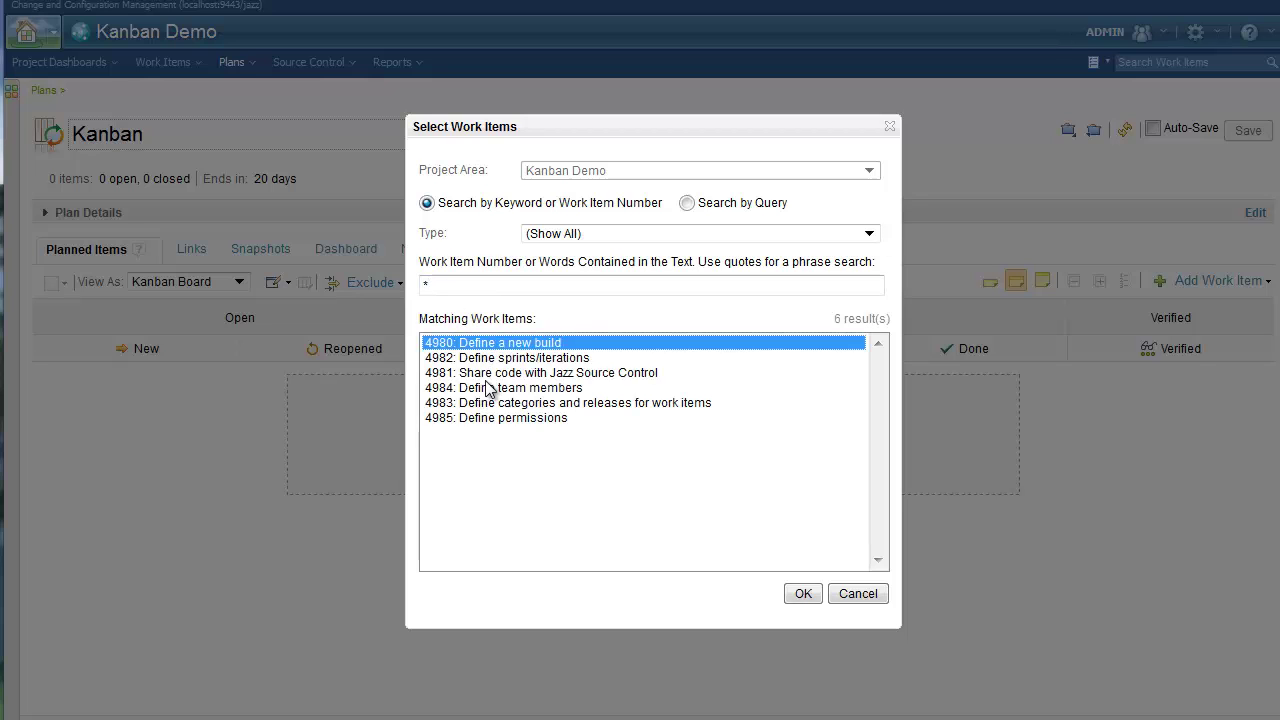
pyautogui.keyDown('shift'); pyautogui.click(490, 373); pyautogui.keyUp('shift')
pyautogui.click(803, 593)
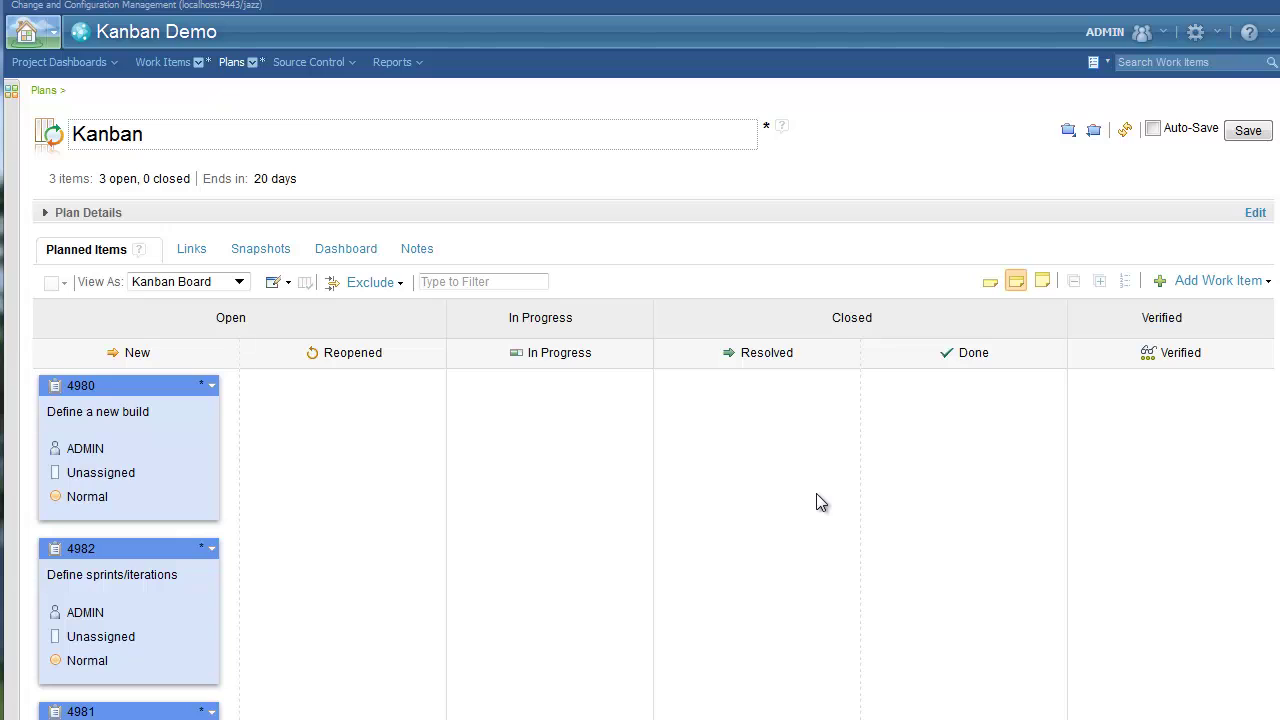
# Step: Preview the board with large and medium cards, switch it to small cards, and save the plan
pyautogui.click(1046, 286)
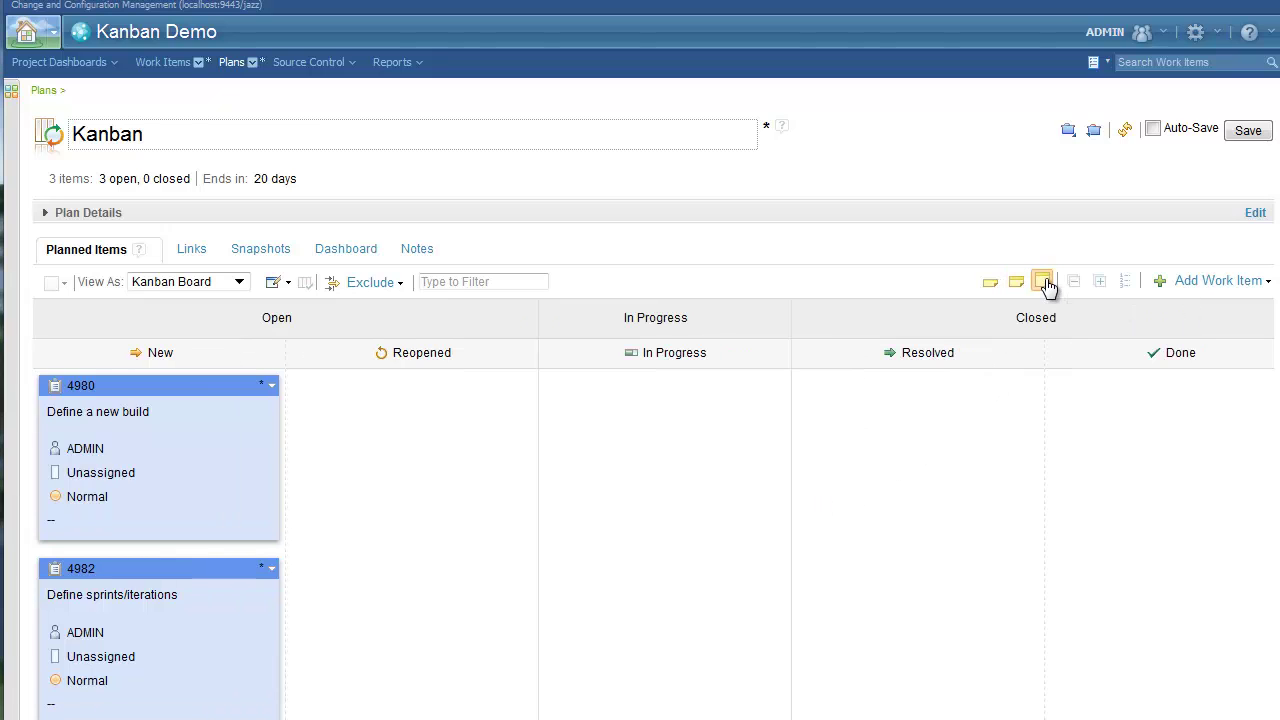
pyautogui.click(1014, 290)
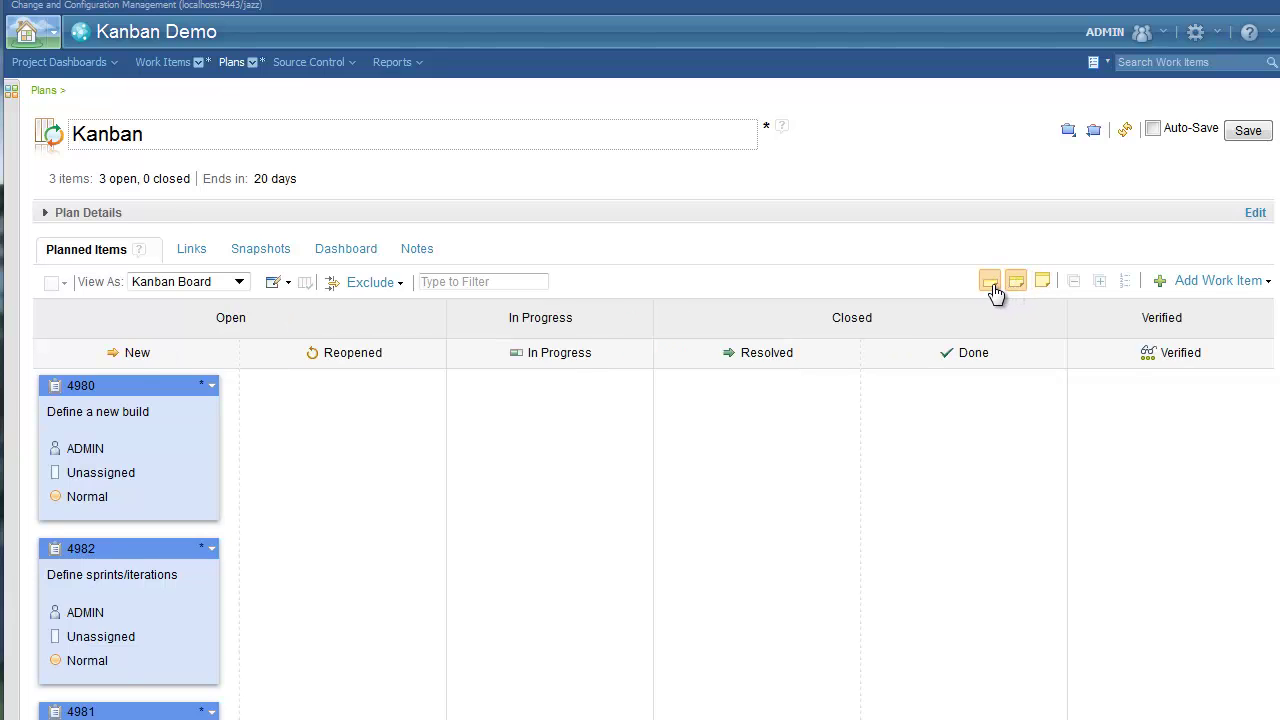
pyautogui.click(991, 285)
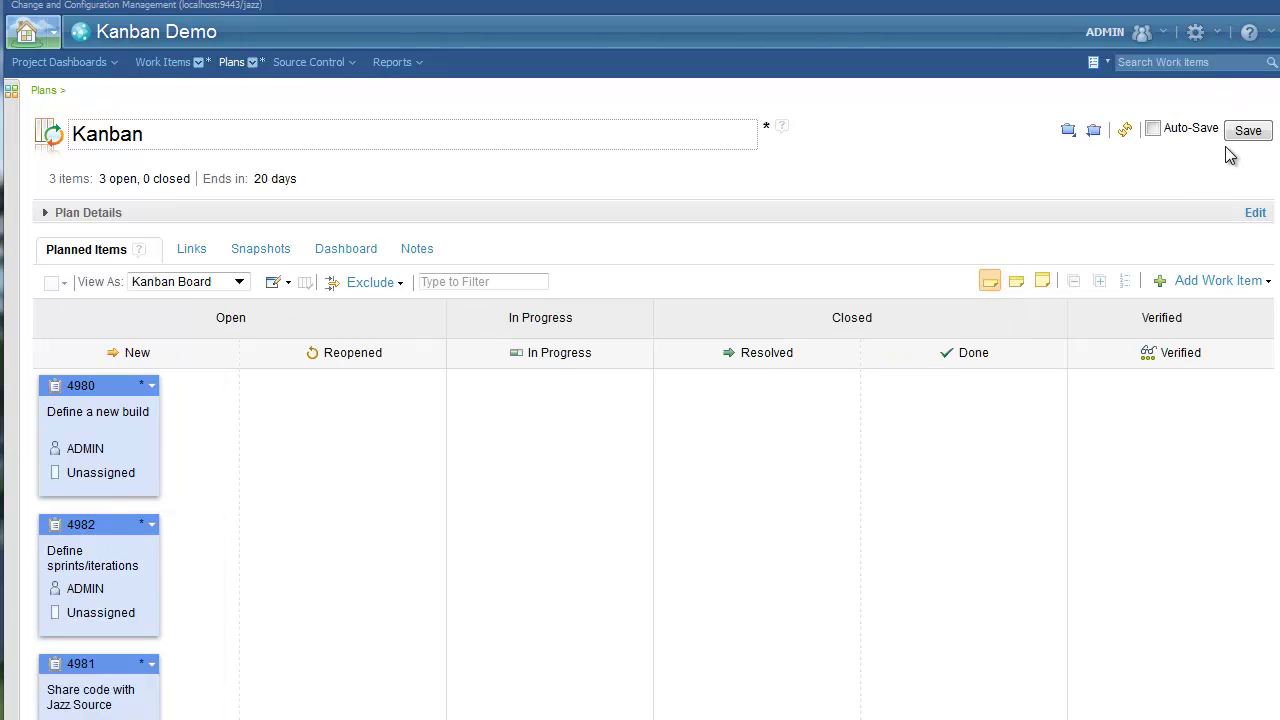
pyautogui.click(1247, 131)
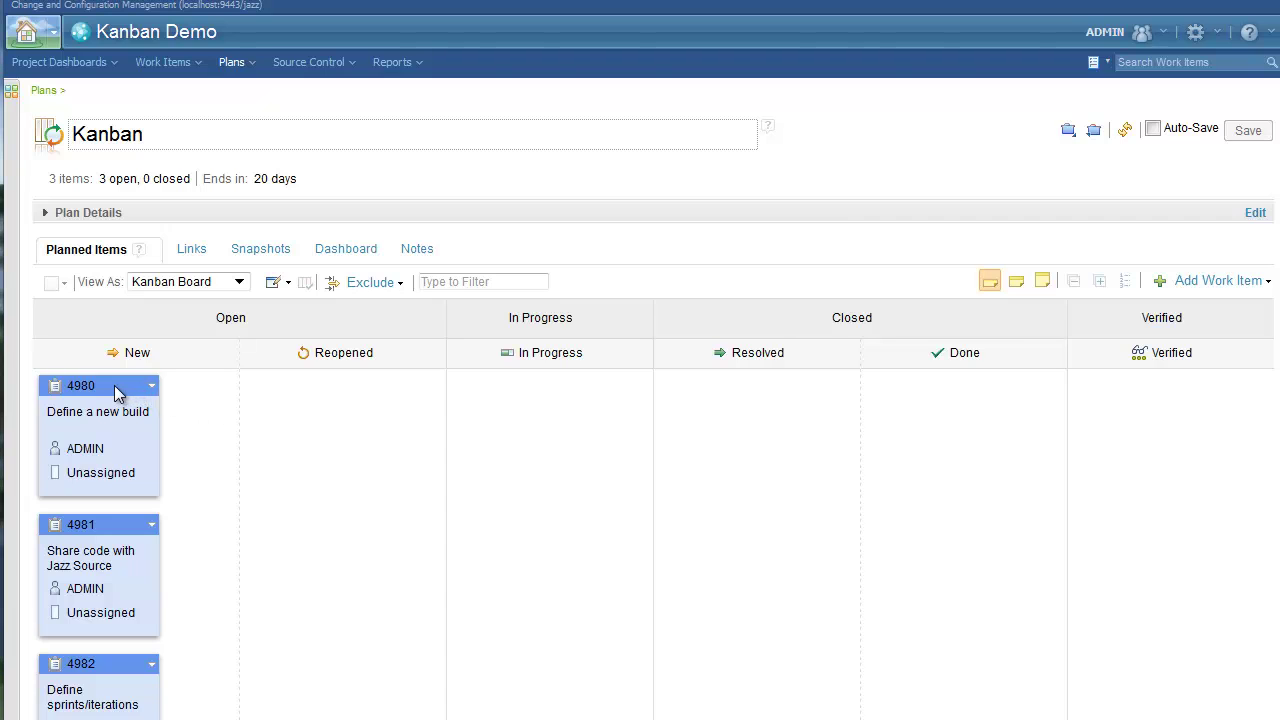
# Step: Move work item 4980 from New to In Progress, checking Reopened as a possible target on the way
pyautogui.moveTo(115, 392); pyautogui.dragTo(535, 424)
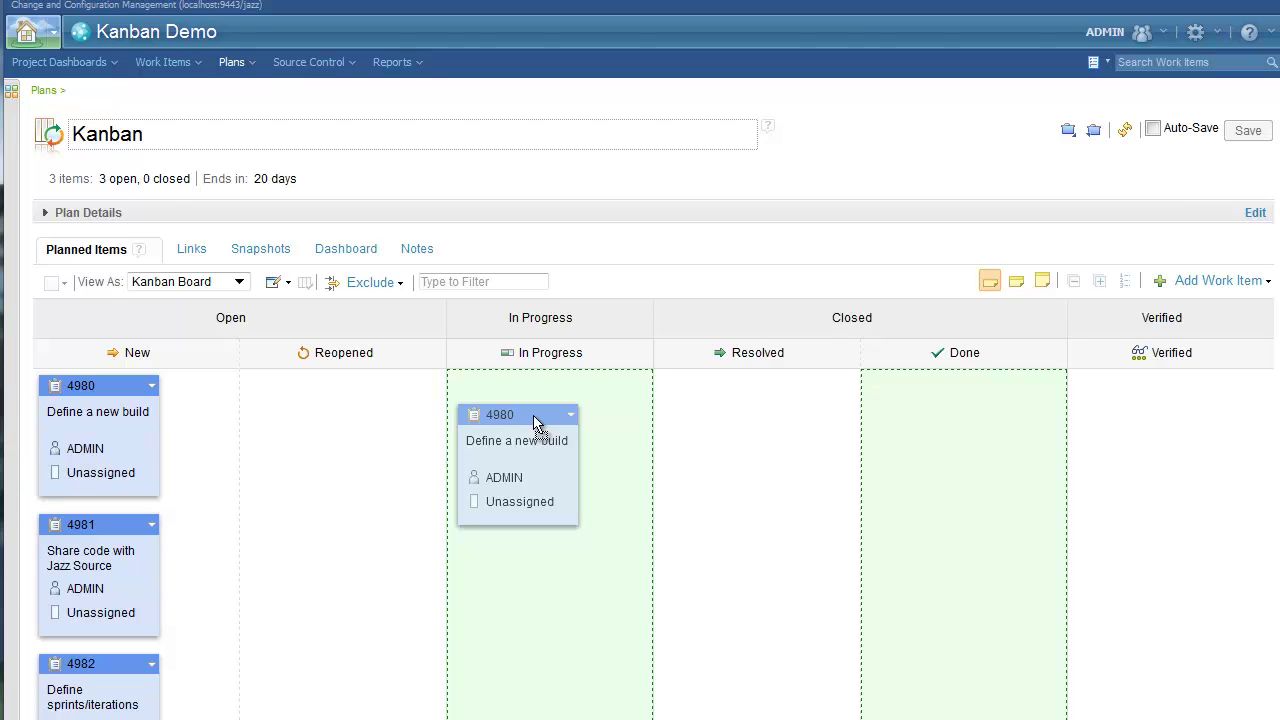
pyautogui.moveTo(535, 424); pyautogui.dragTo(368, 408)
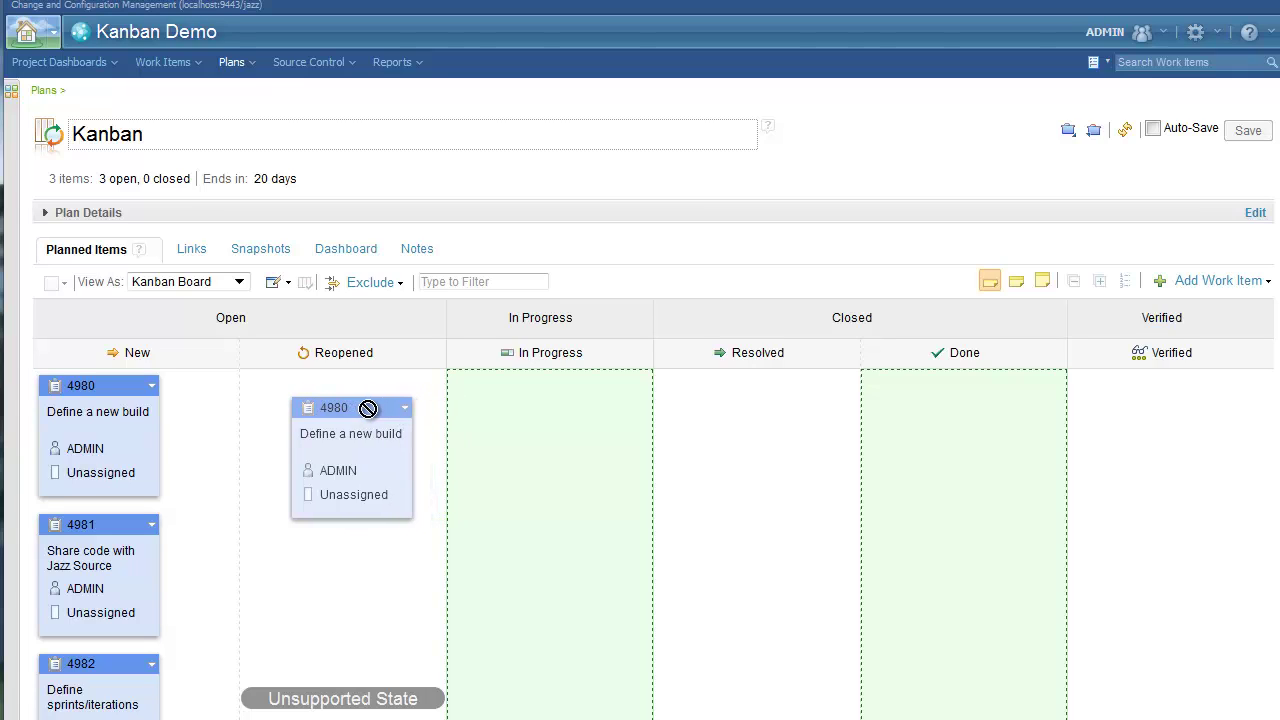
pyautogui.moveTo(368, 408); pyautogui.dragTo(523, 428)
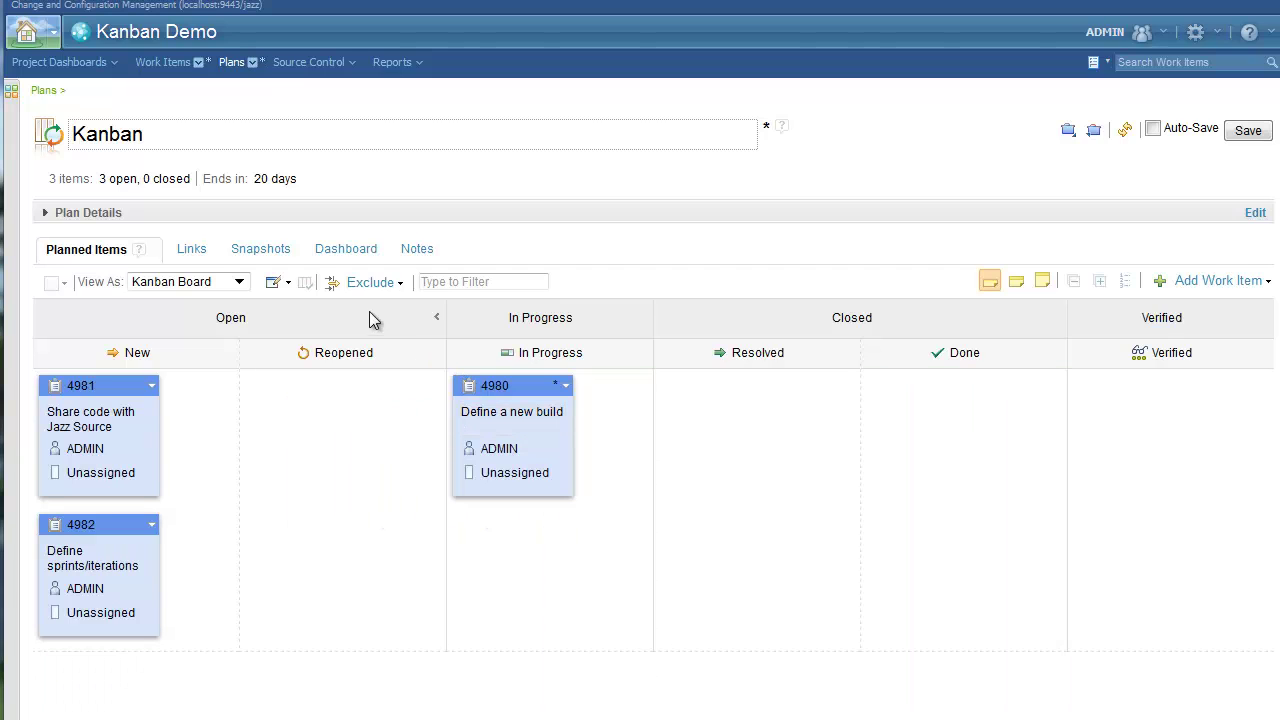
# Step: Edit the Kanban Board view's column display to hide the Reopened subcolumn under Open
pyautogui.click(272, 282)
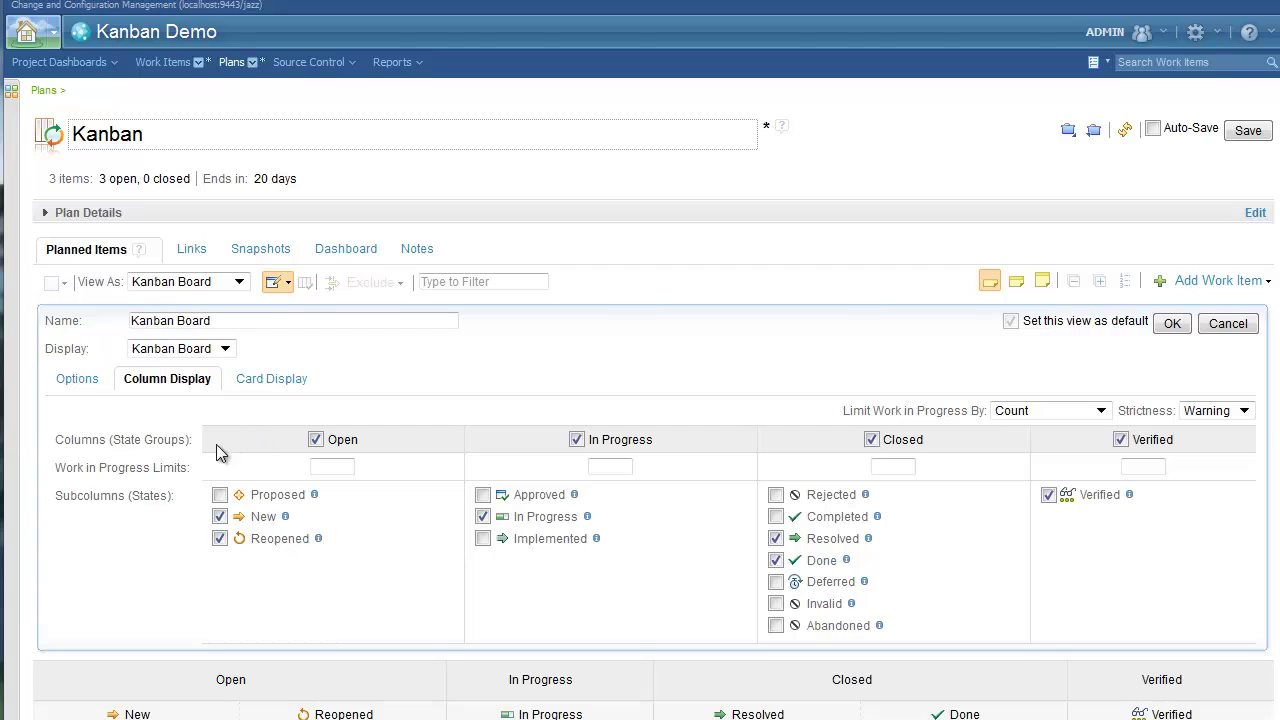
pyautogui.click(221, 537)
pyautogui.moveTo(319, 542)
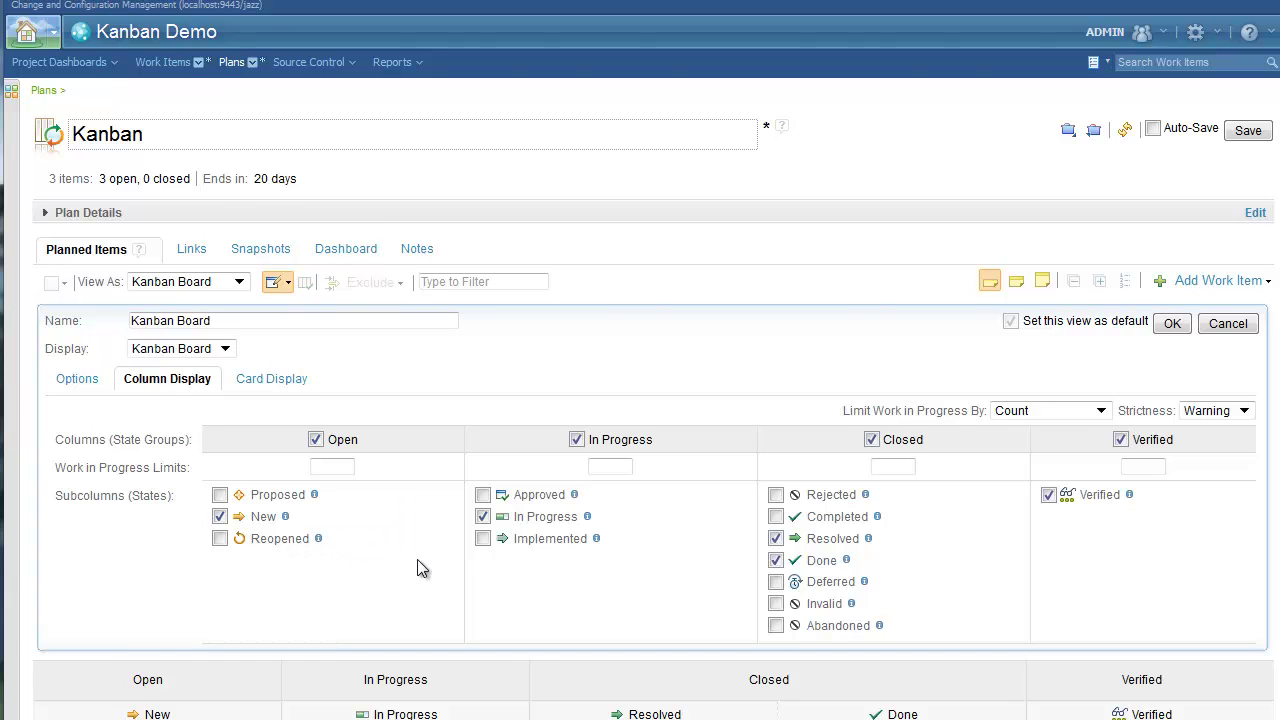
# Step: Show medium-sized cards on the board and set the In Progress column's work in progress limit to 2
pyautogui.scroll(-2, 417, 559)
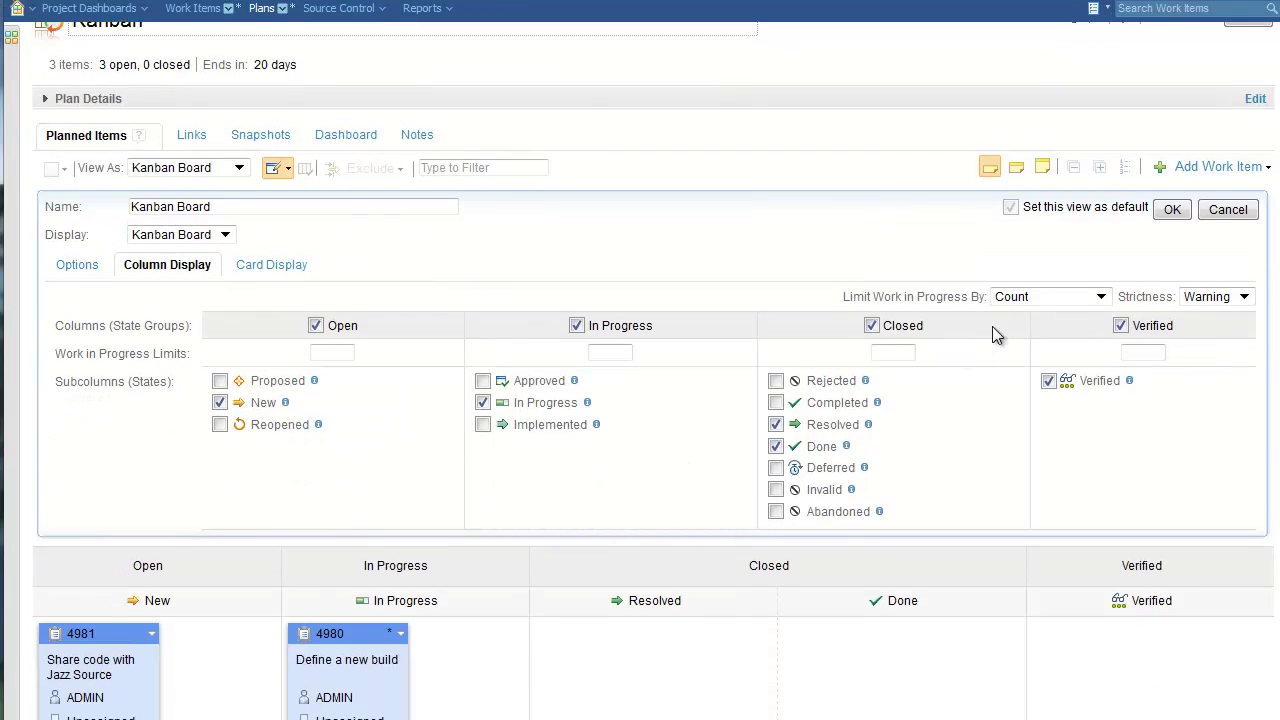
pyautogui.click(1016, 170)
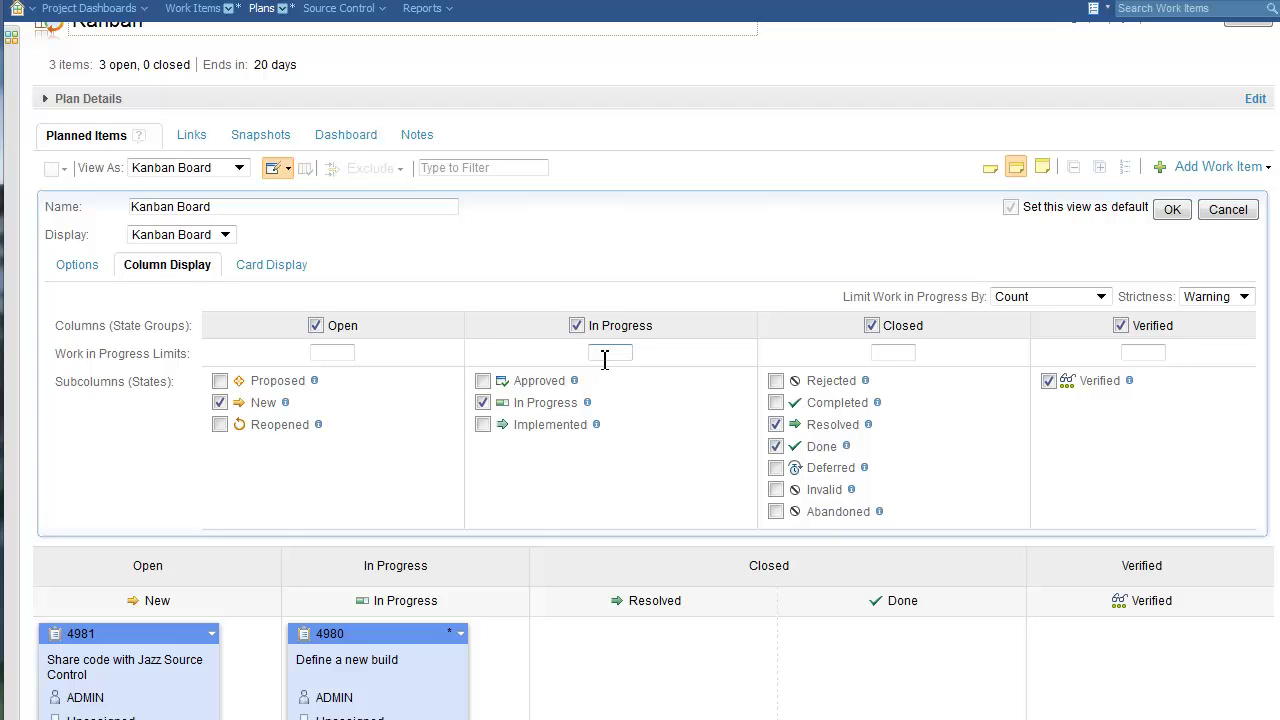
pyautogui.write('2')
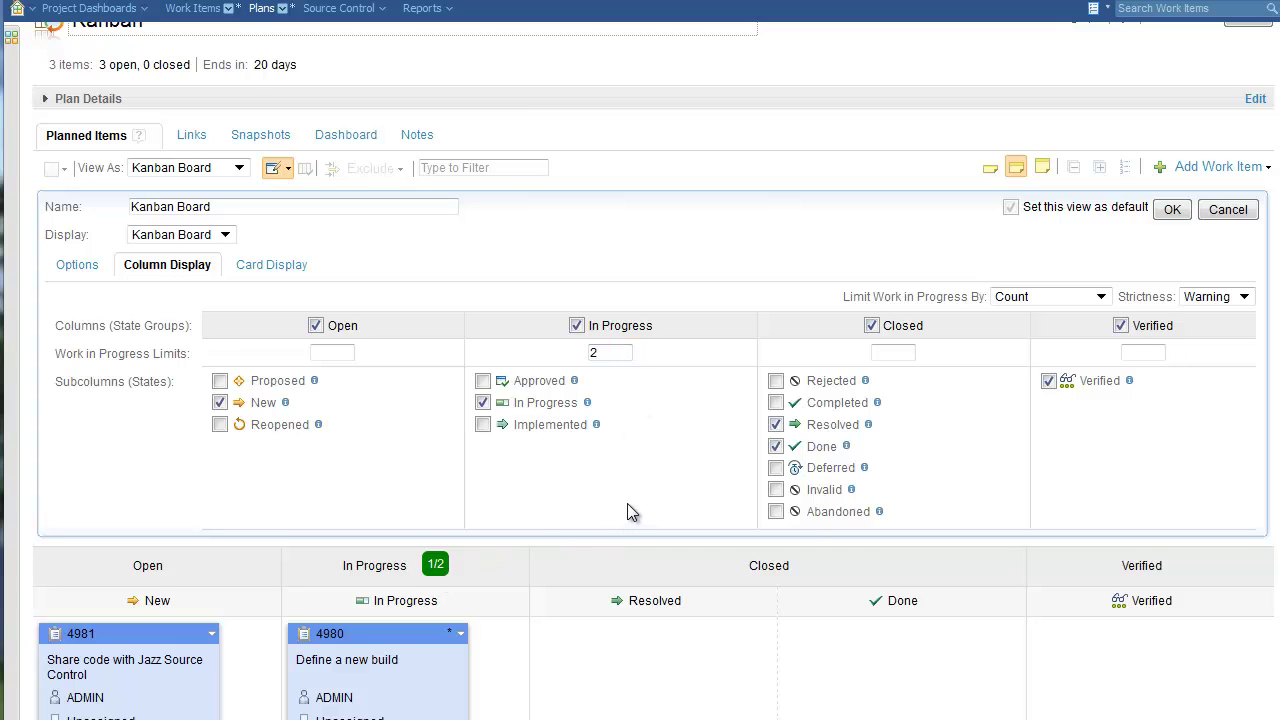
# Step: Move work items 4981 and 4982 from New to In Progress
pyautogui.scroll(-3, 433, 538)
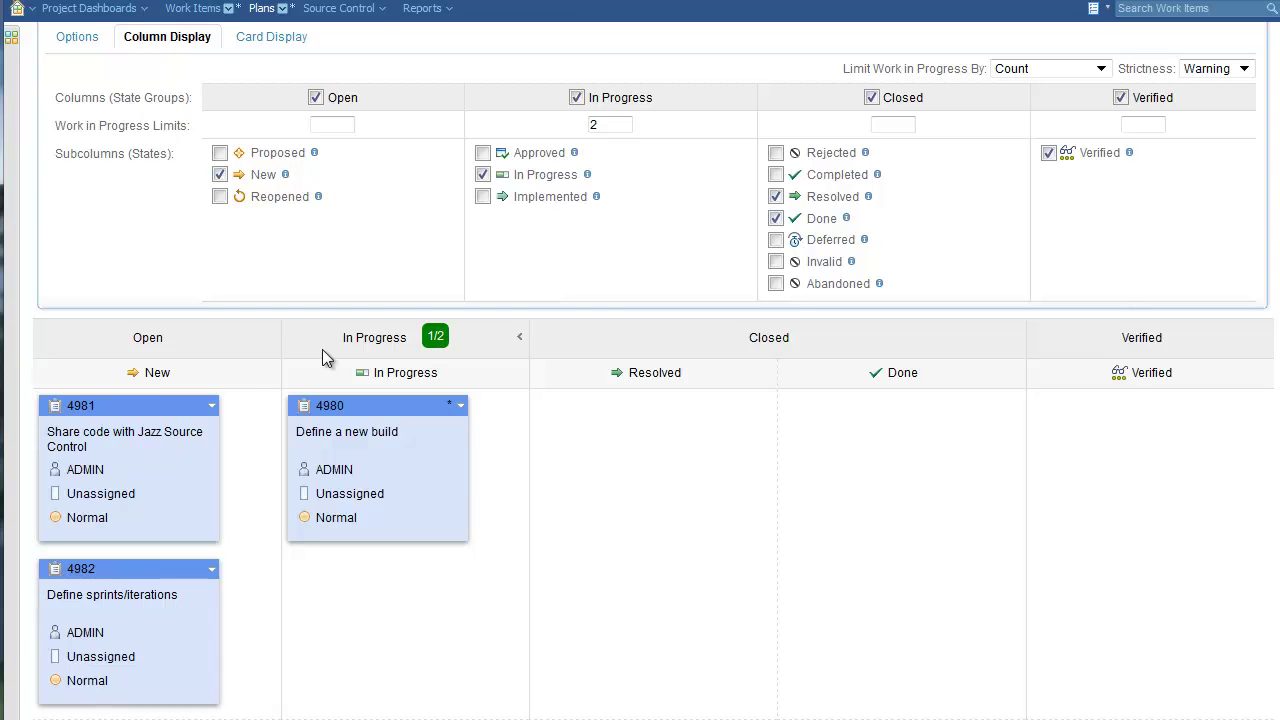
pyautogui.moveTo(118, 410); pyautogui.dragTo(401, 406)
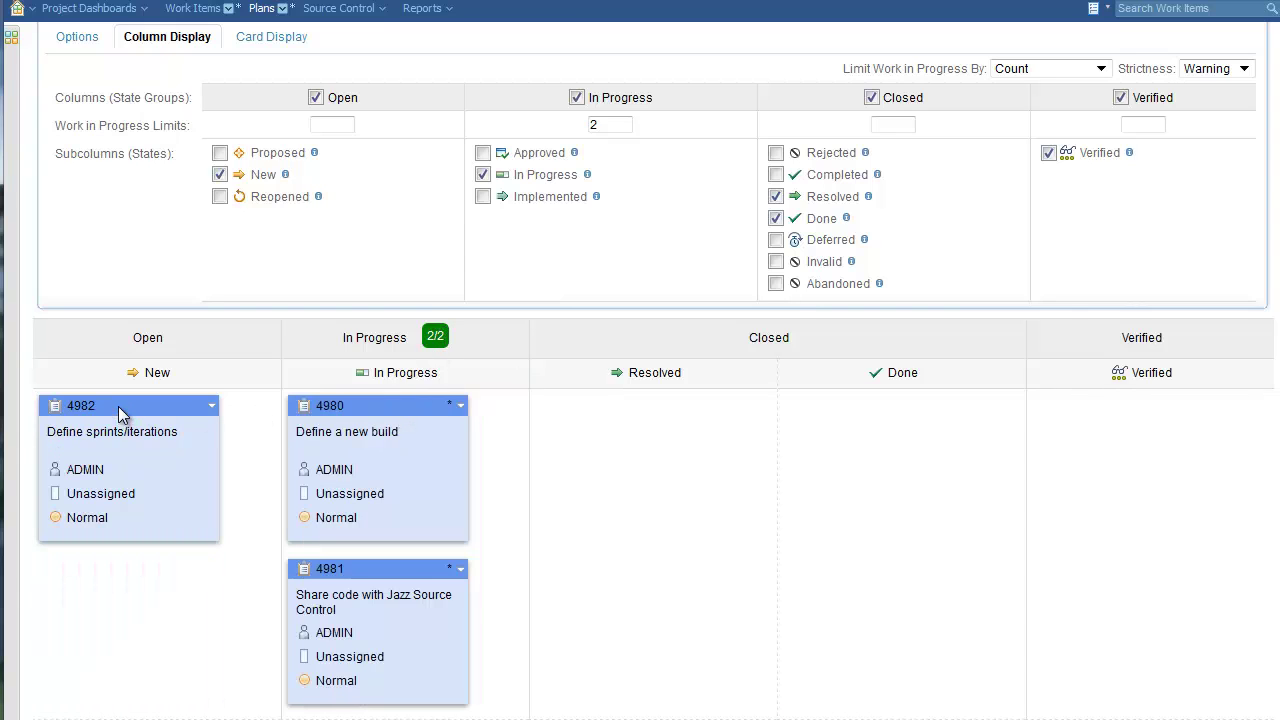
pyautogui.moveTo(120, 411); pyautogui.dragTo(373, 433)
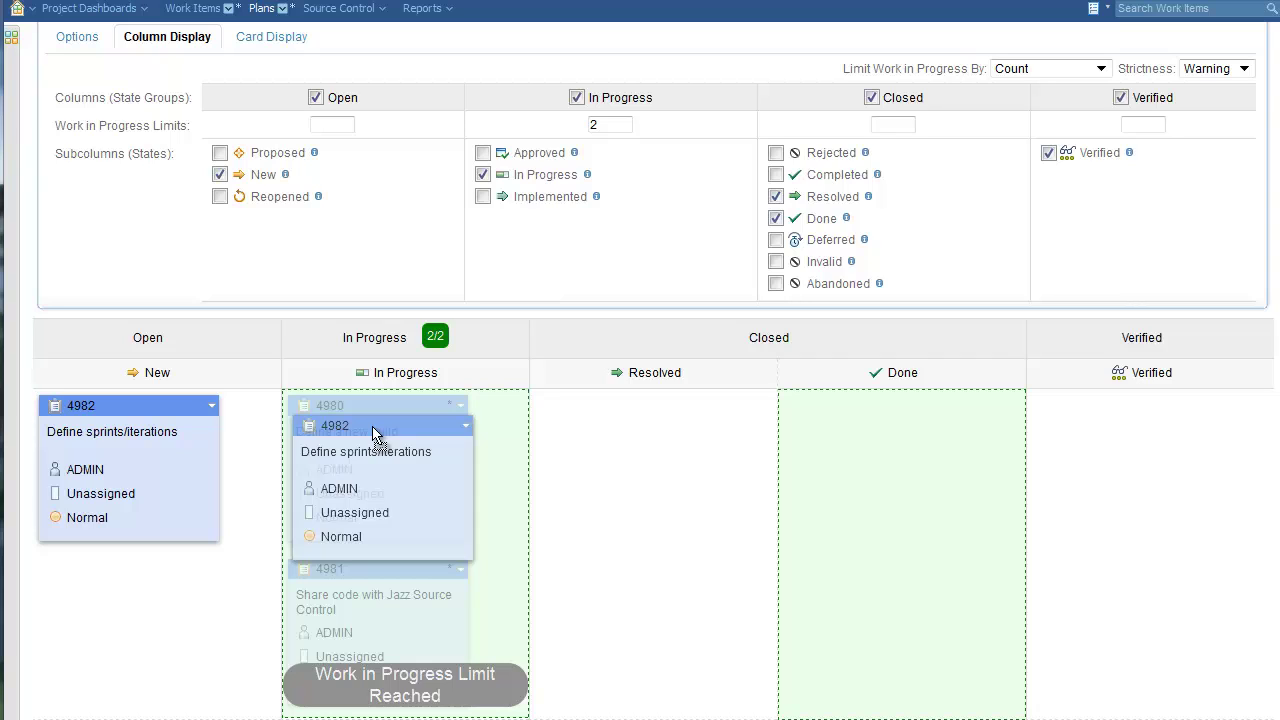
pyautogui.moveTo(373, 433); pyautogui.dragTo(372, 426)
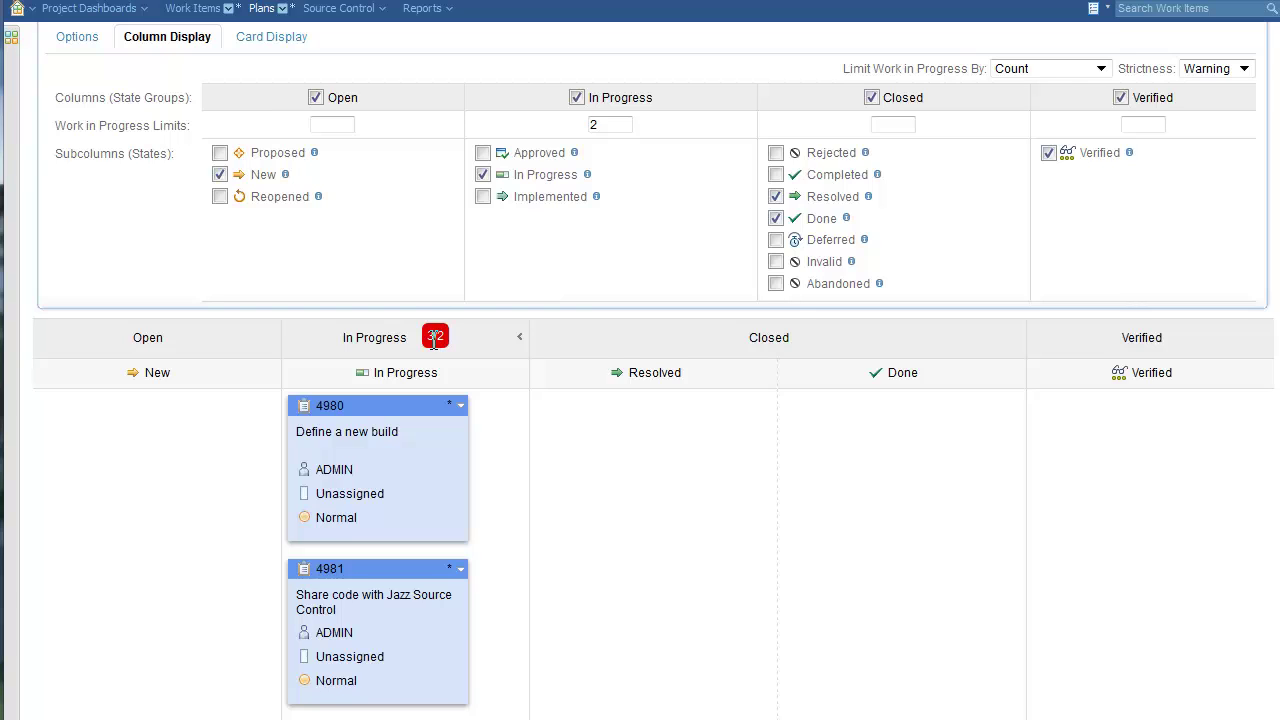
# Step: On work item 4980's card, set the severity to Major and priority to Low, and assign another team member as owner
pyautogui.scroll(-3, 283, 255)
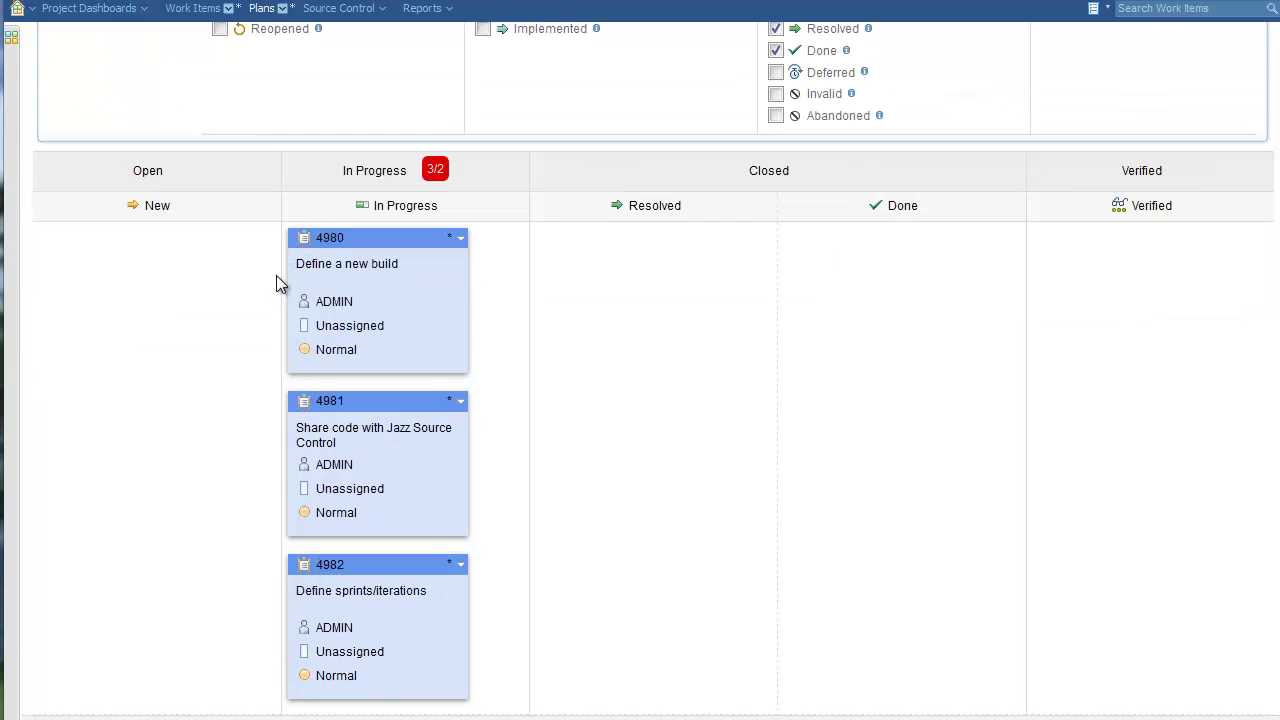
pyautogui.click(362, 355)
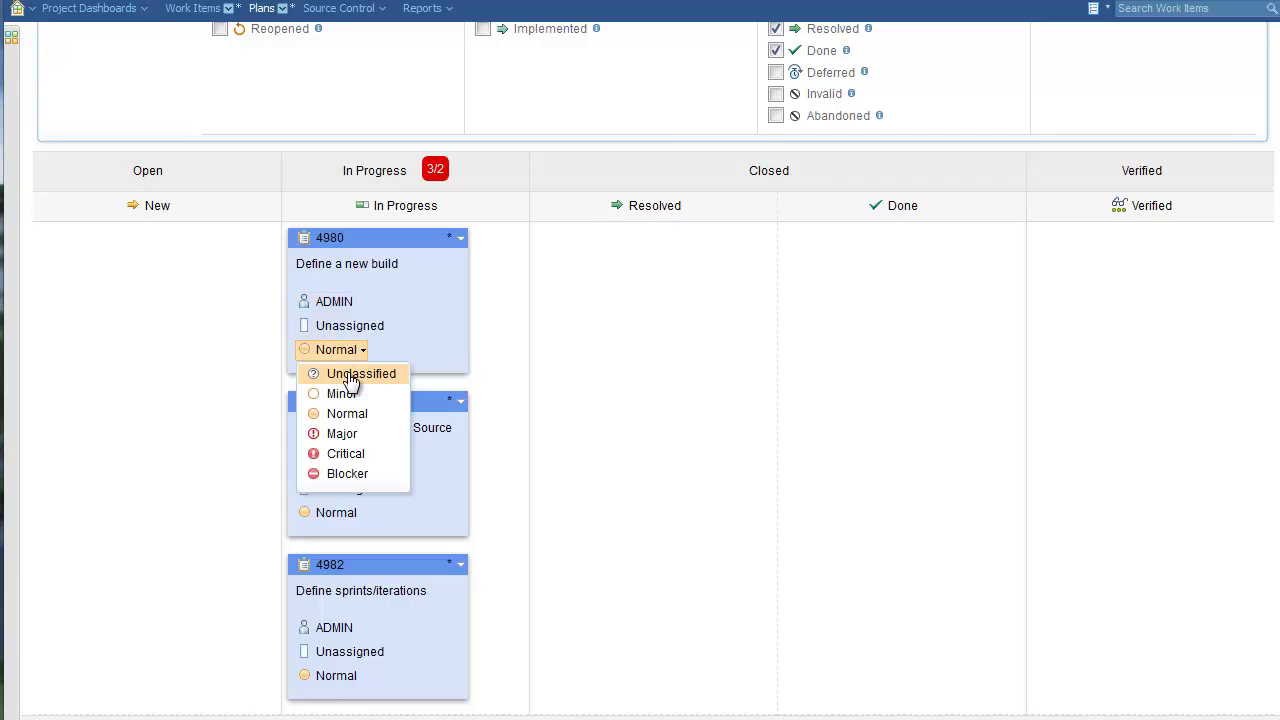
pyautogui.click(351, 432)
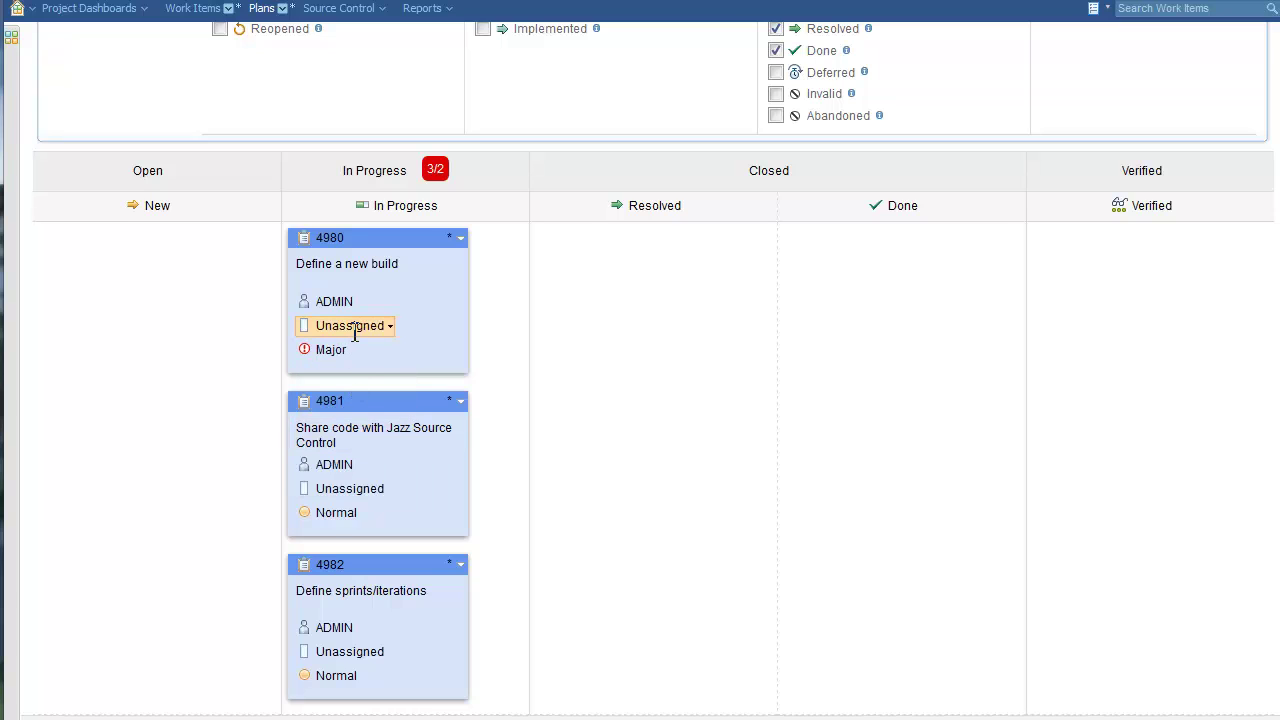
pyautogui.click(352, 330)
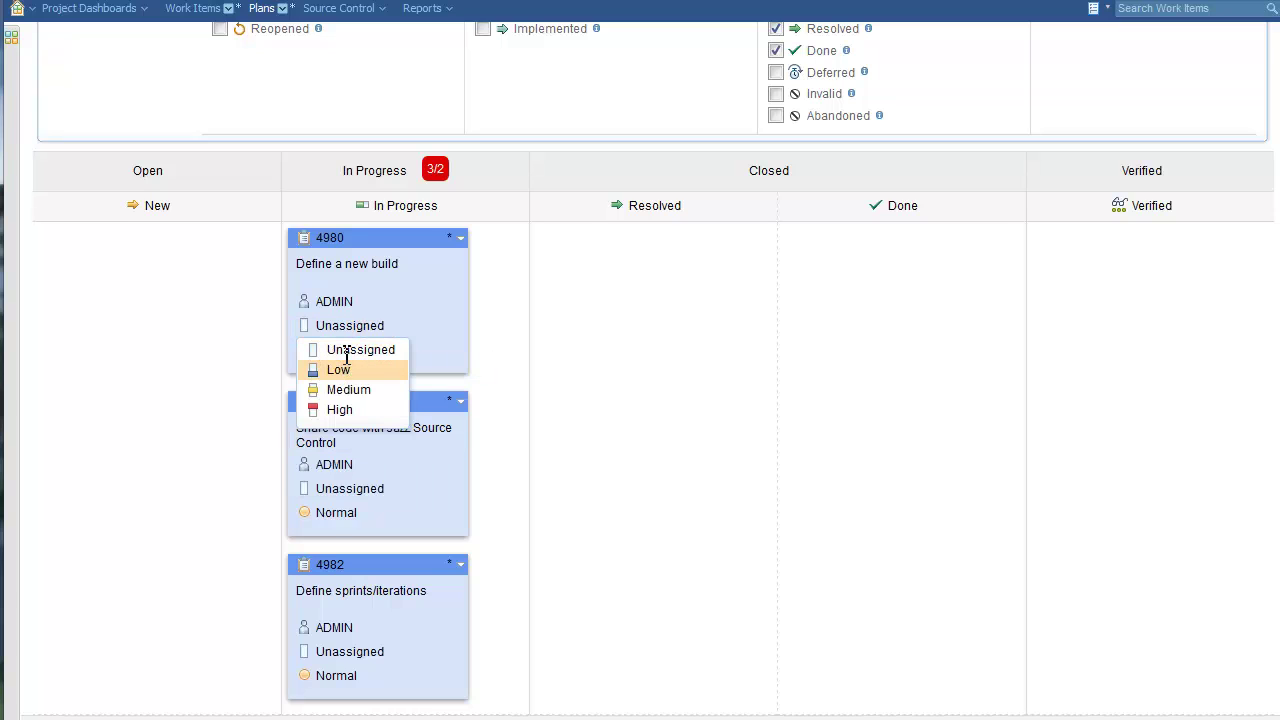
pyautogui.click(341, 370)
pyautogui.click(345, 302)
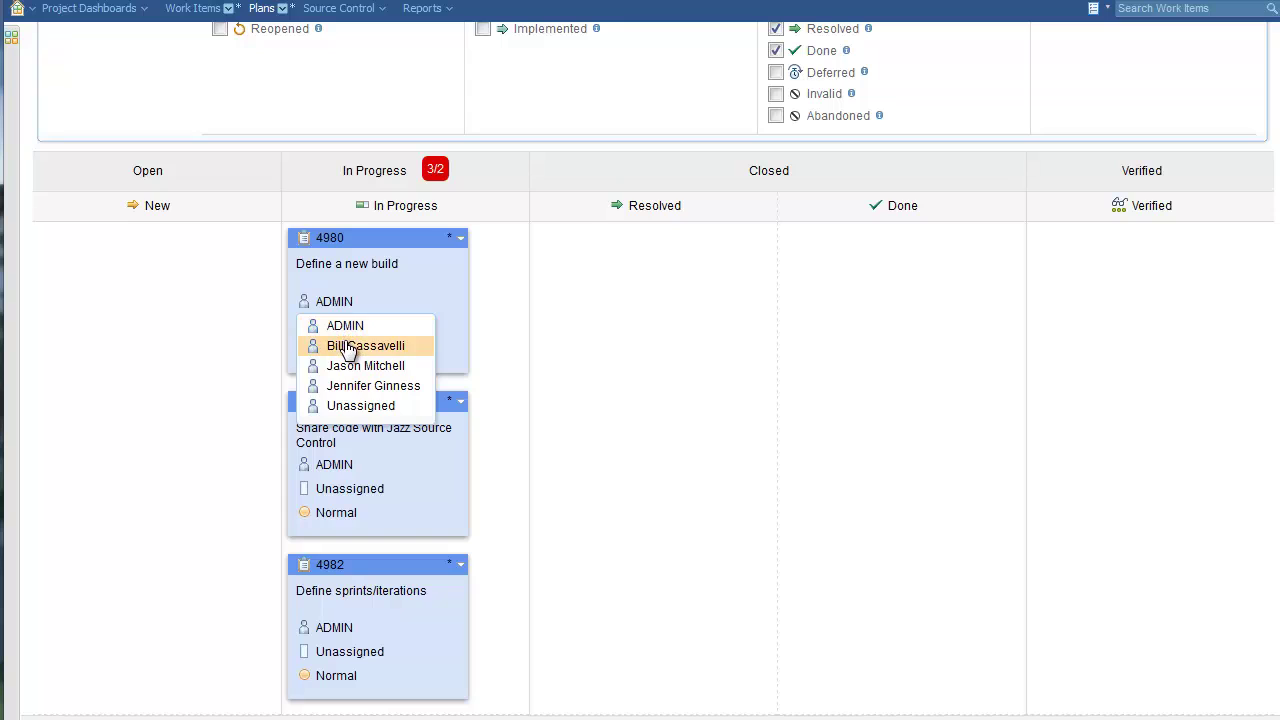
pyautogui.click(345, 346)
# Step: Change the summary of work item 4980 to "Redefine a new build" directly on its card
pyautogui.click(303, 274)
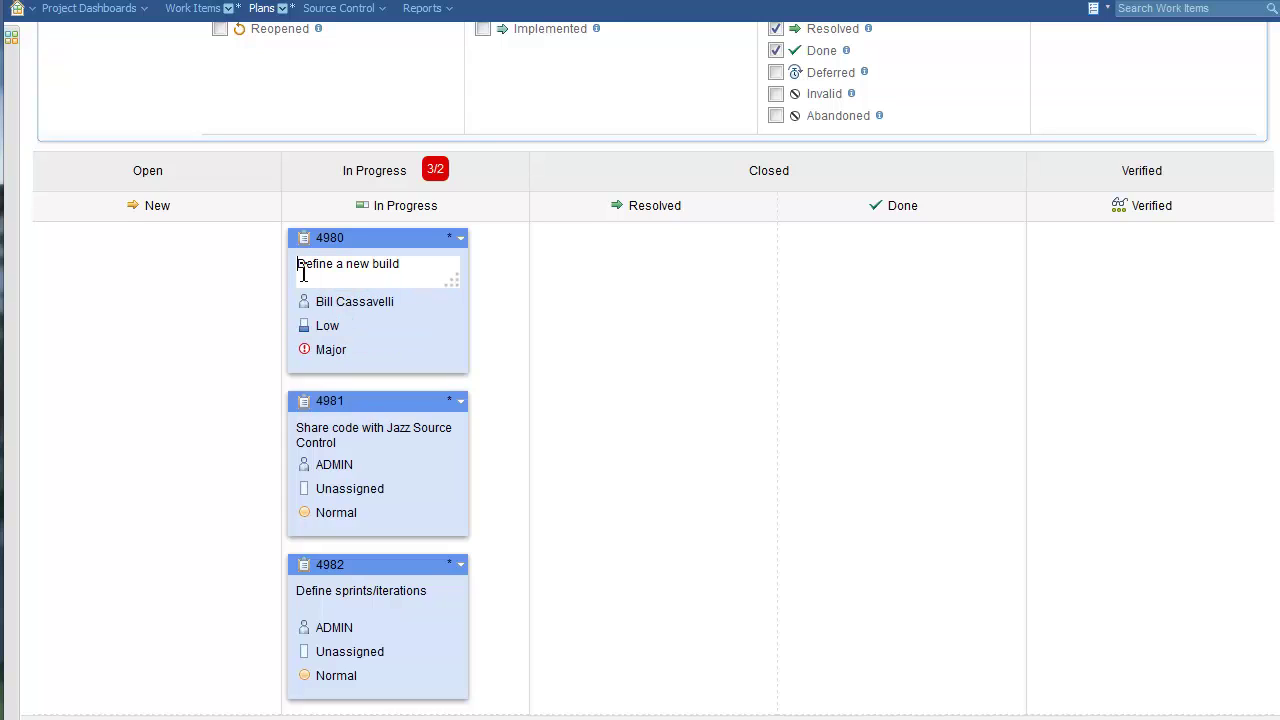
pyautogui.write('Red')
pyautogui.press('Delete')
pyautogui.press('Return')
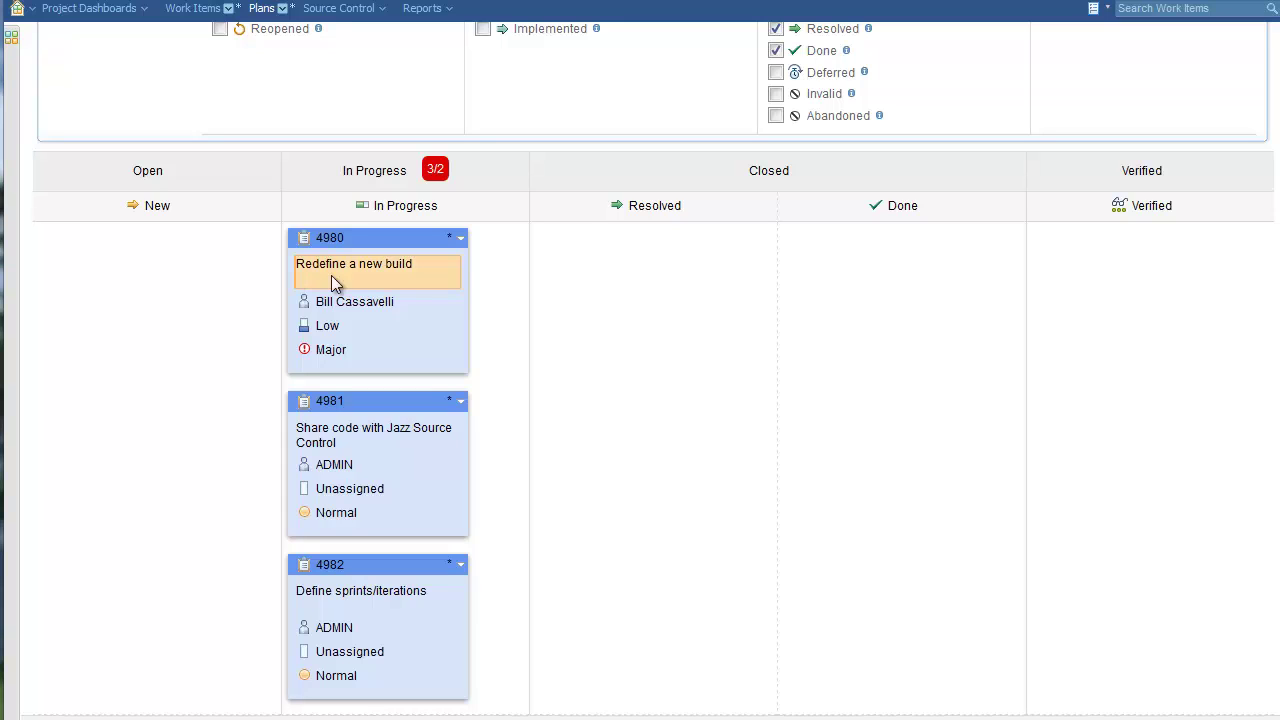
pyautogui.click(459, 238)
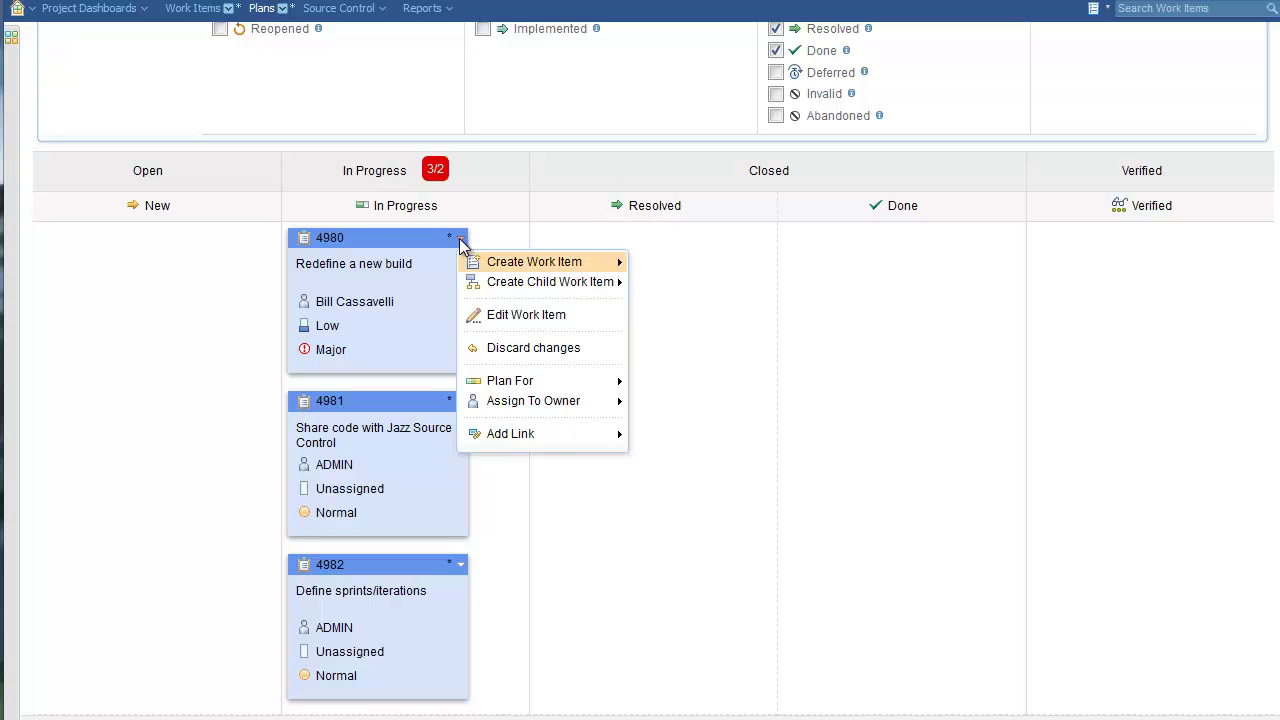
pyautogui.click(823, 253)
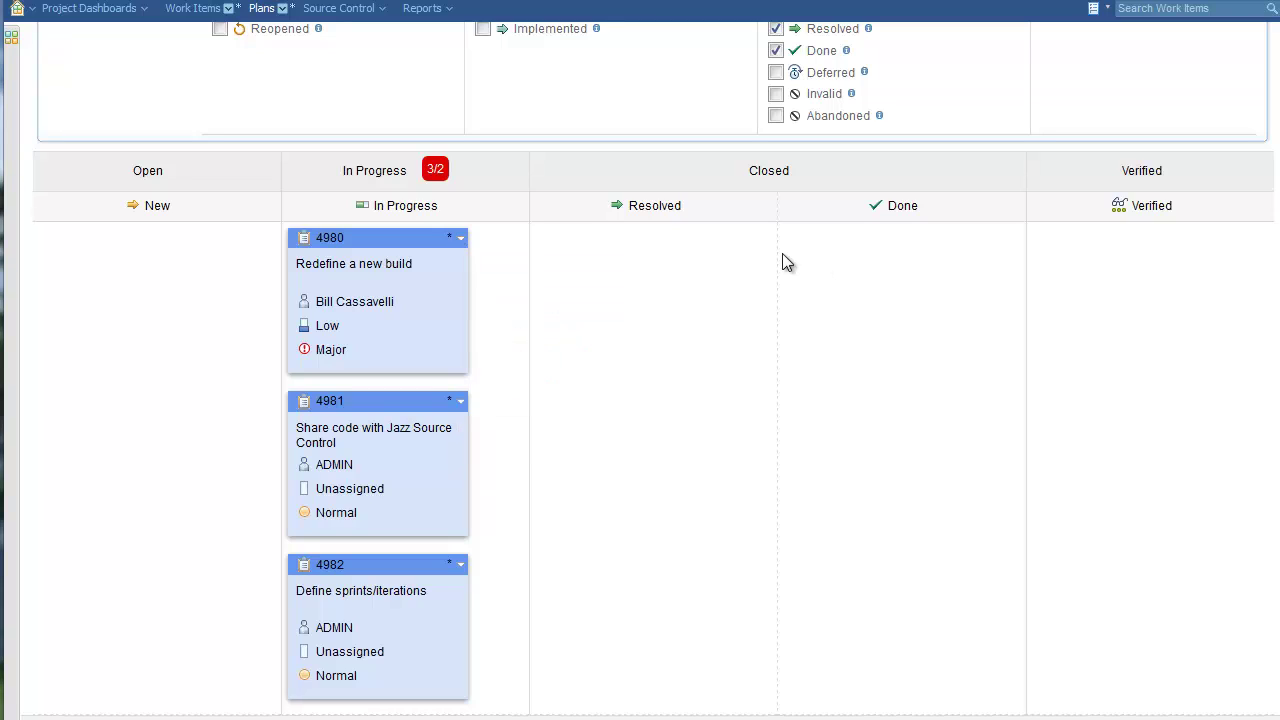
# Step: Configure the card display so that Severity is not shown on medium-sized cards
pyautogui.scroll(3, 680, 240)
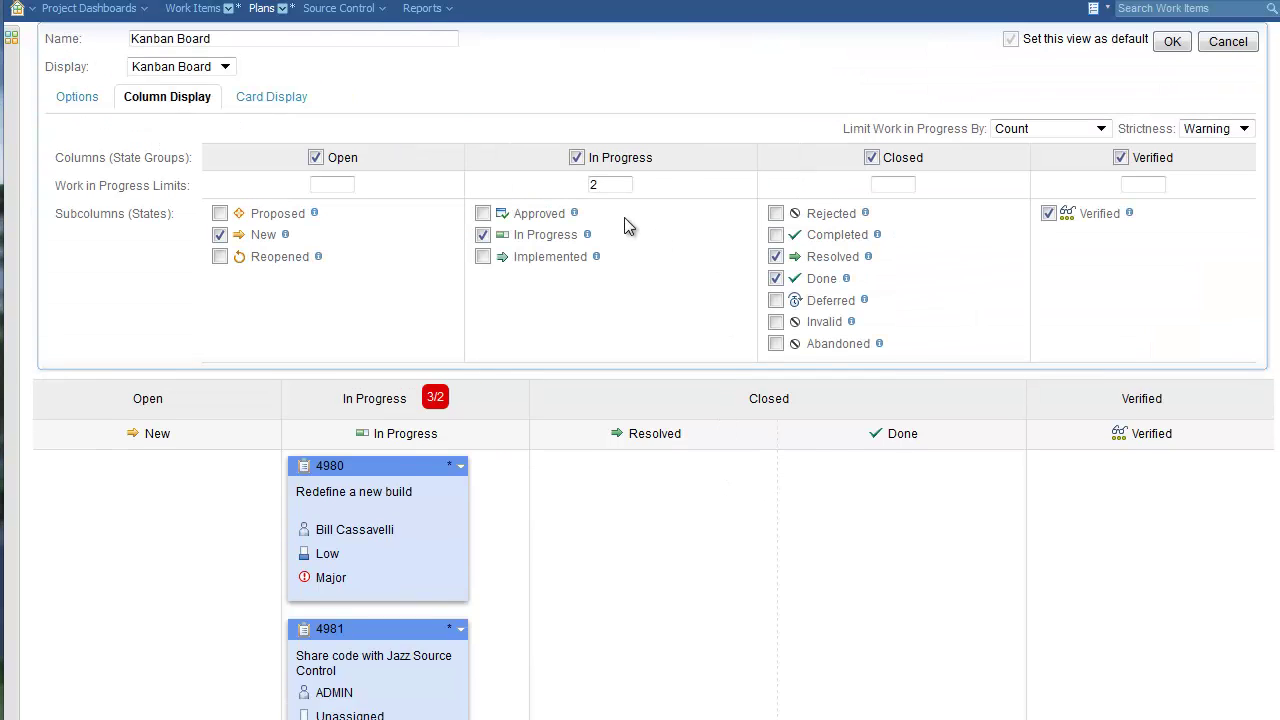
pyautogui.click(270, 97)
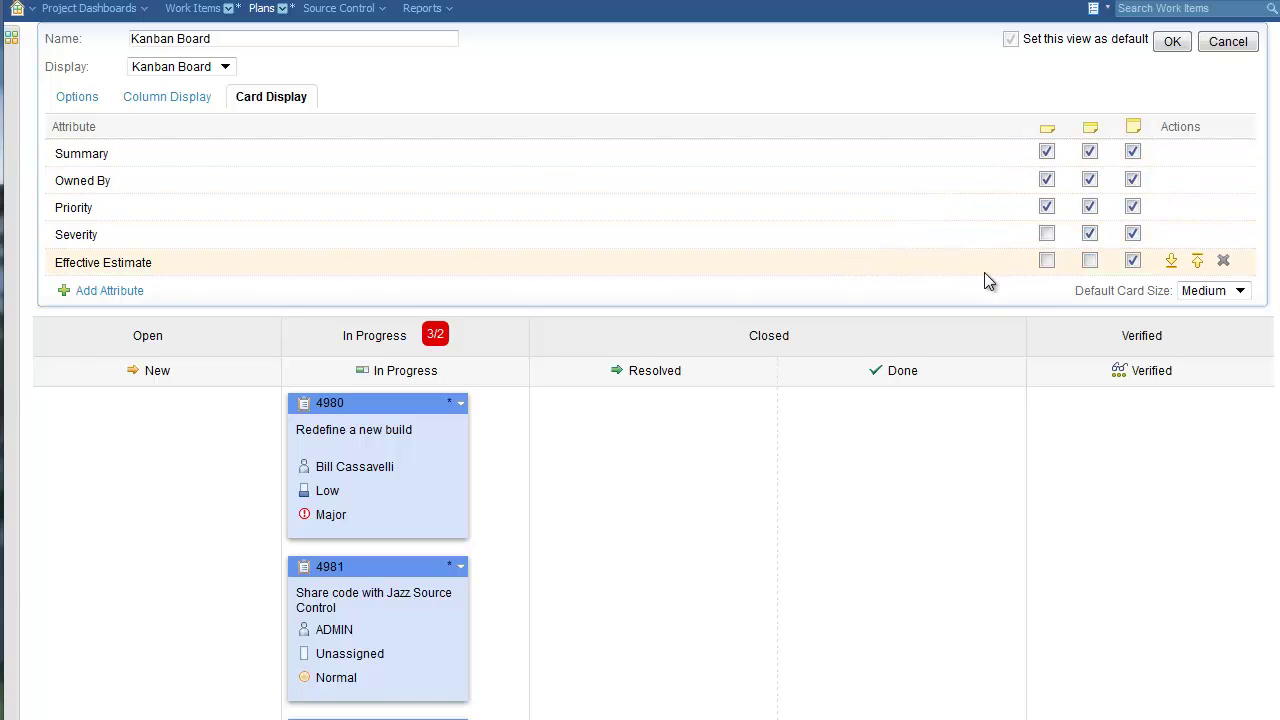
pyautogui.click(1090, 234)
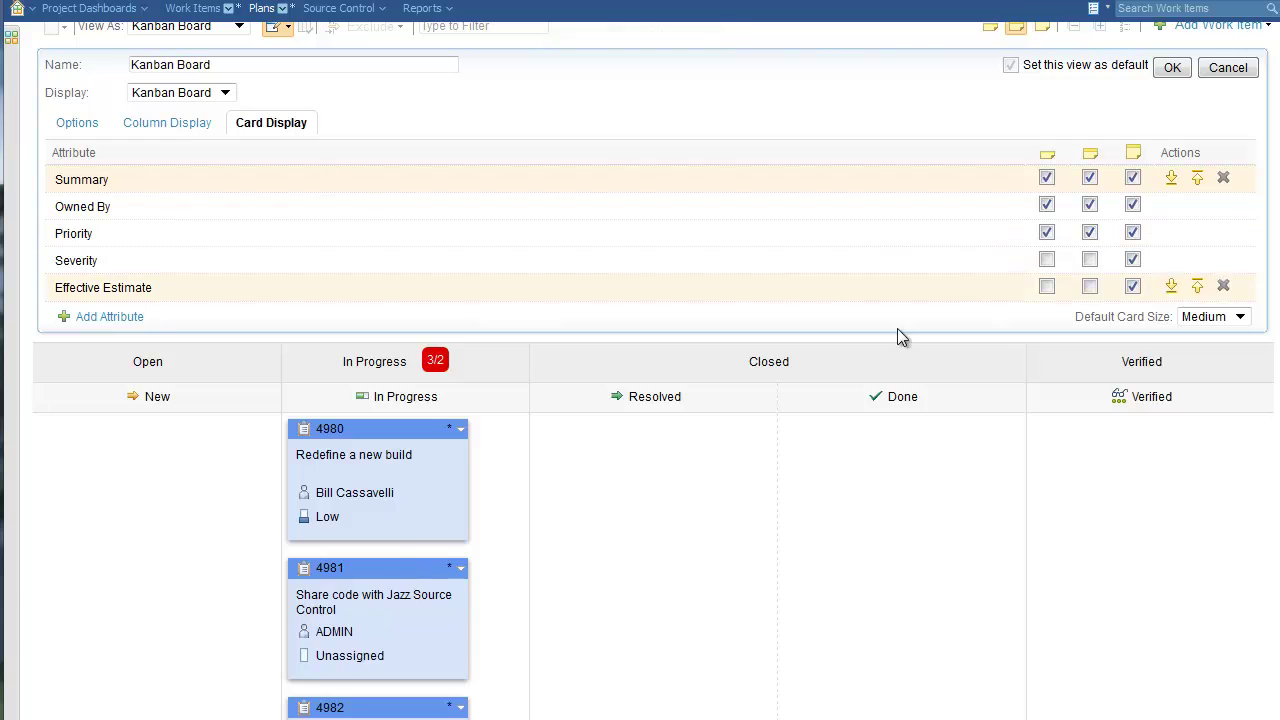
# Step: Find the Creation Date attribute by filtering for "Creat" and add it to the card display
pyautogui.click(110, 316)
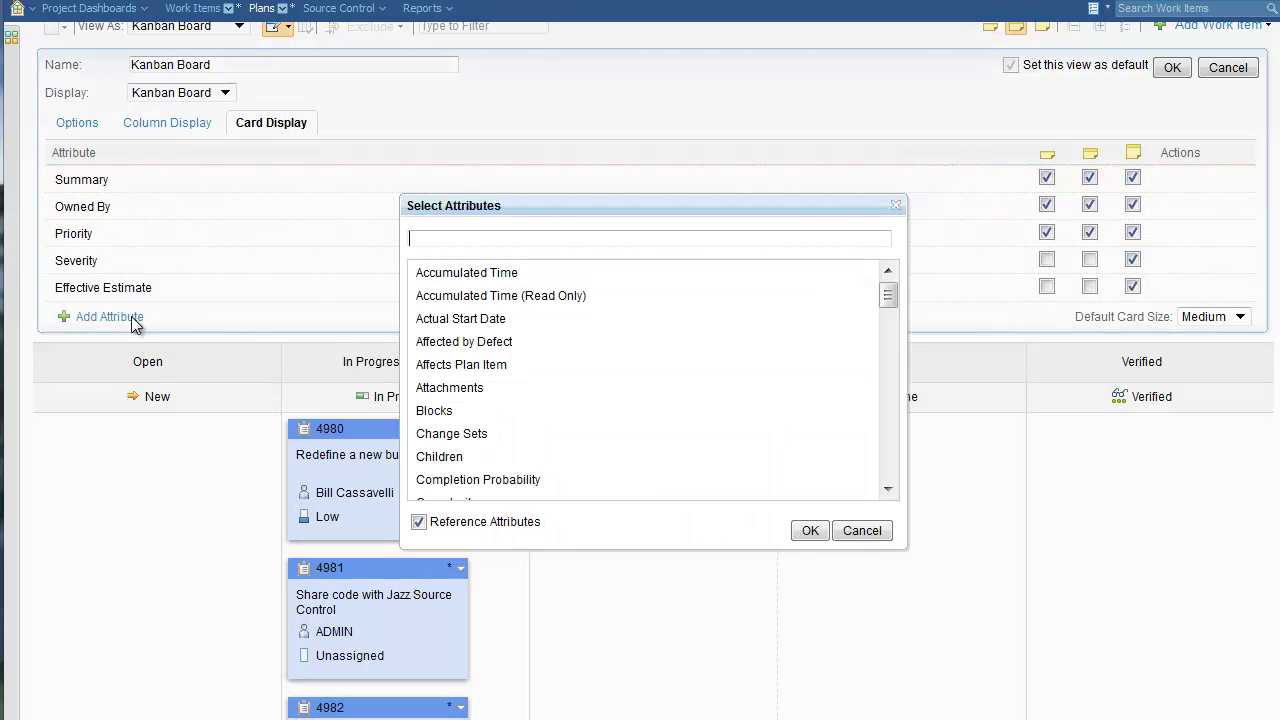
pyautogui.write('Creat')
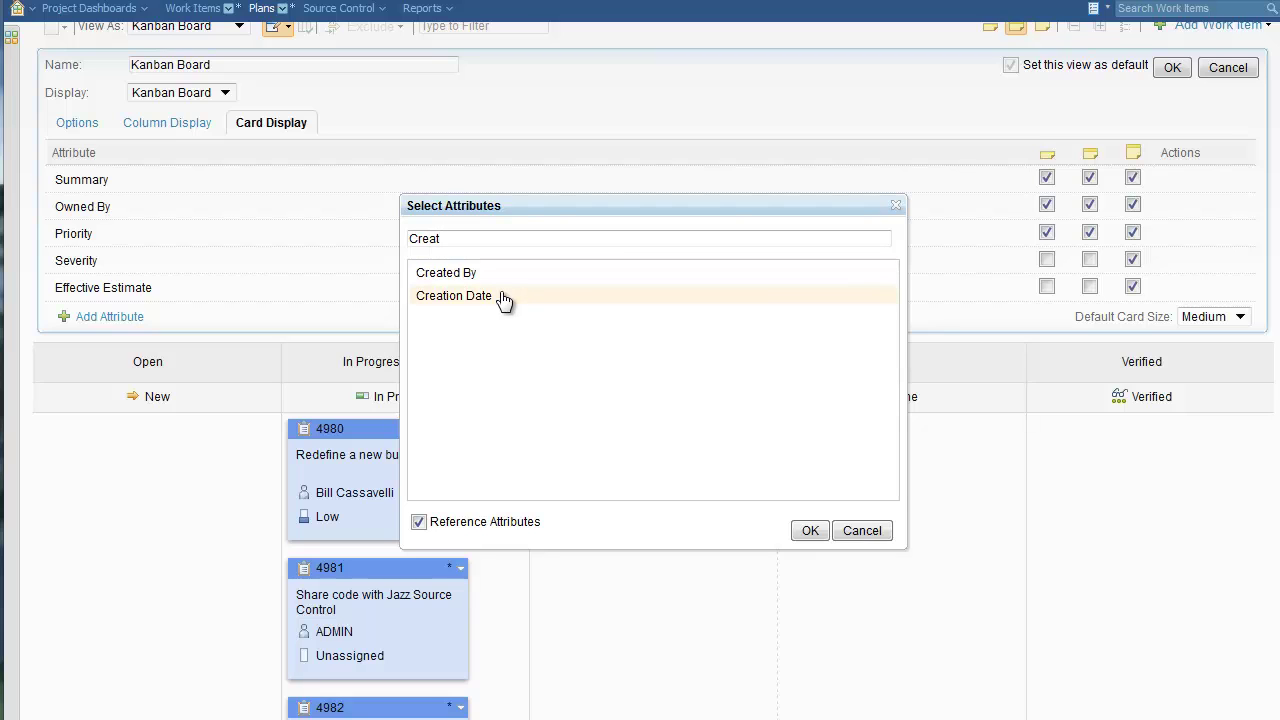
pyautogui.click(503, 300)
pyautogui.click(810, 530)
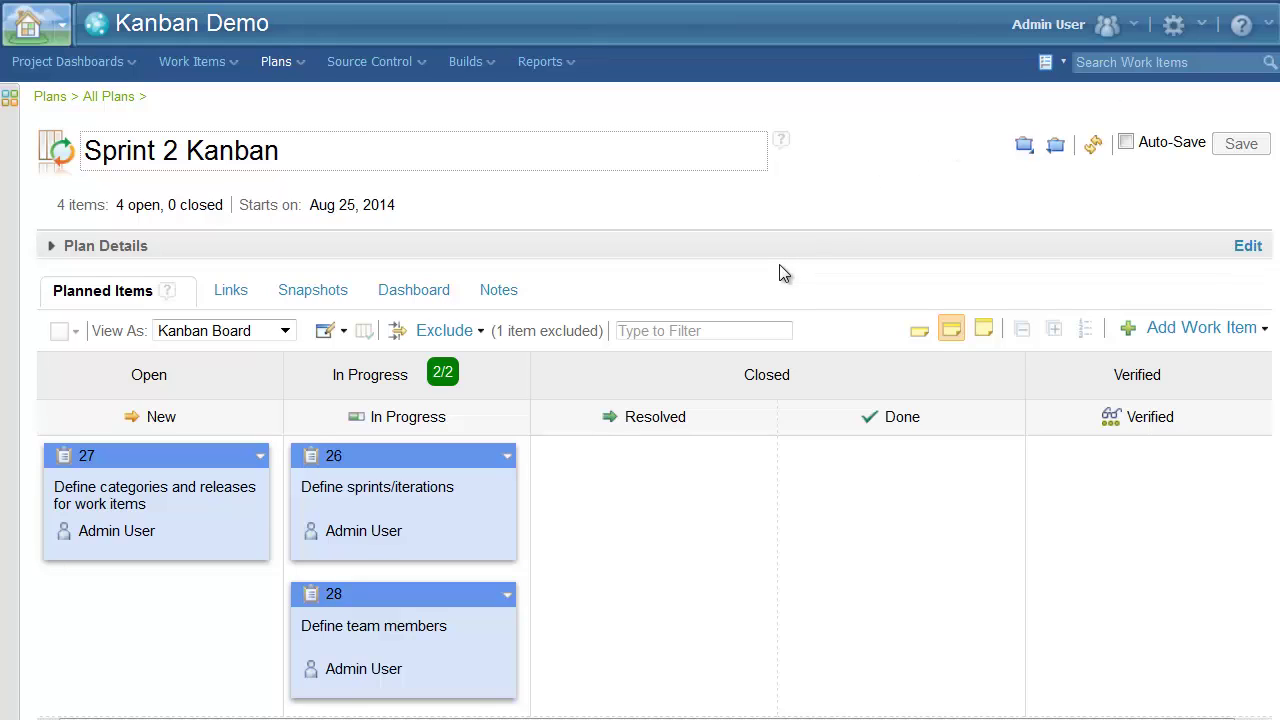
# Step: Stop excluding Plan Items from the Sprint 2 Kanban board
pyautogui.click(481, 340)
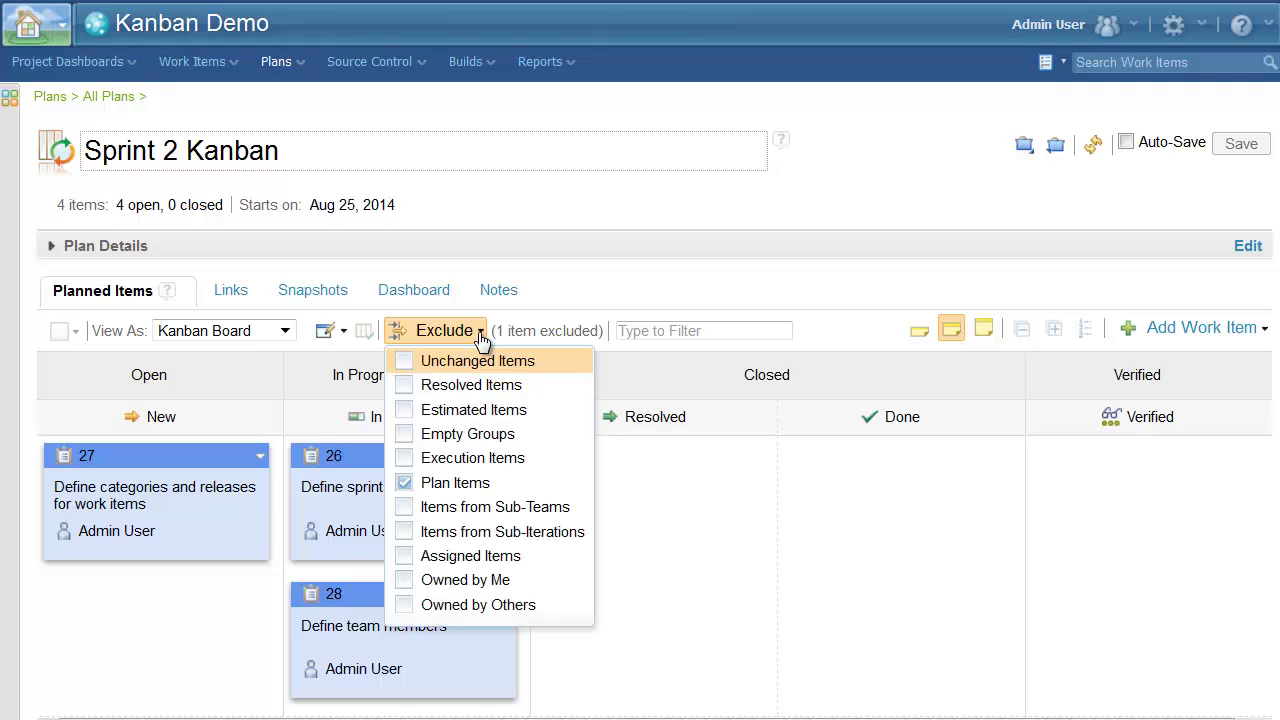
pyautogui.click(405, 486)
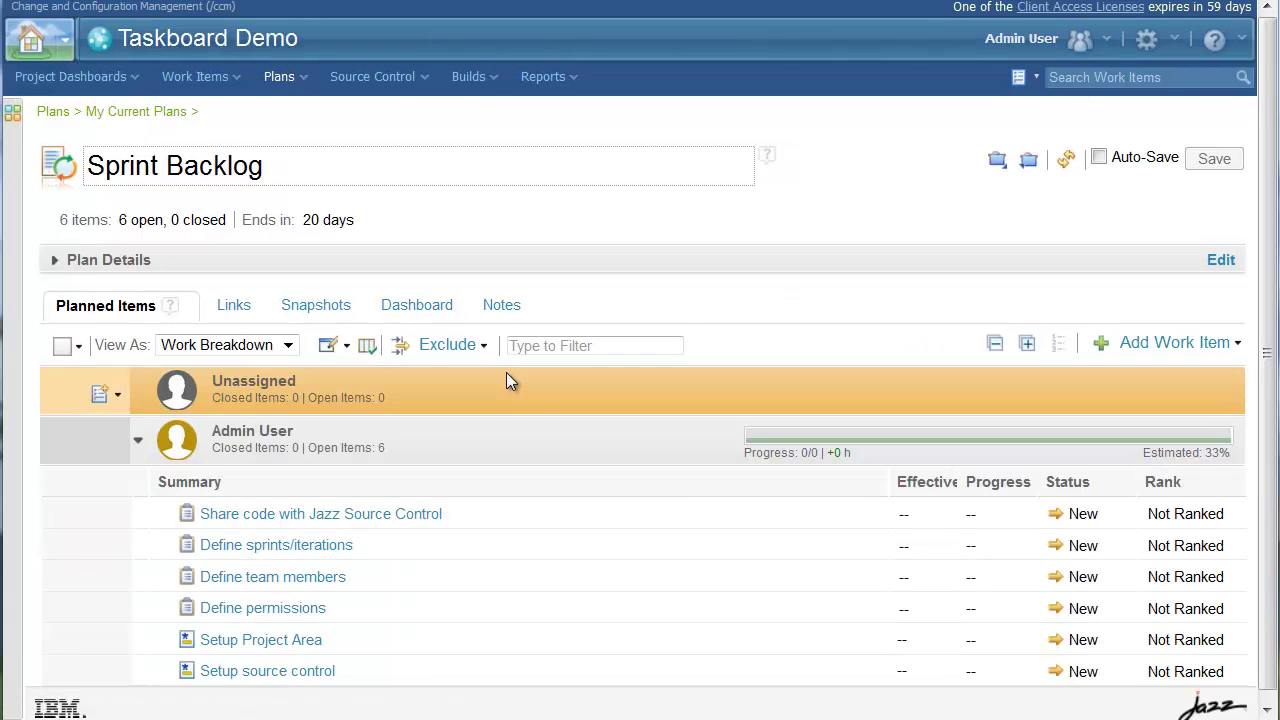
# Step: Switch the Sprint Backlog plan from the Work Breakdown view to the Taskboard view
pyautogui.click(289, 346)
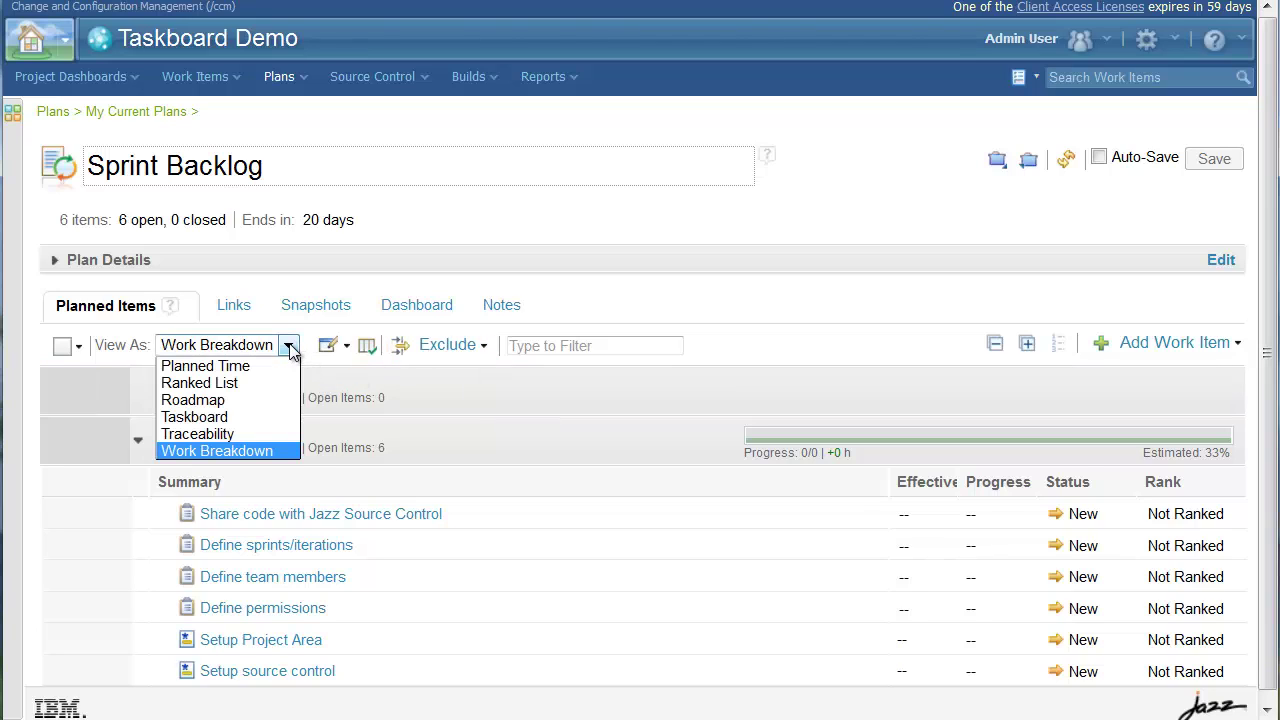
pyautogui.click(195, 420)
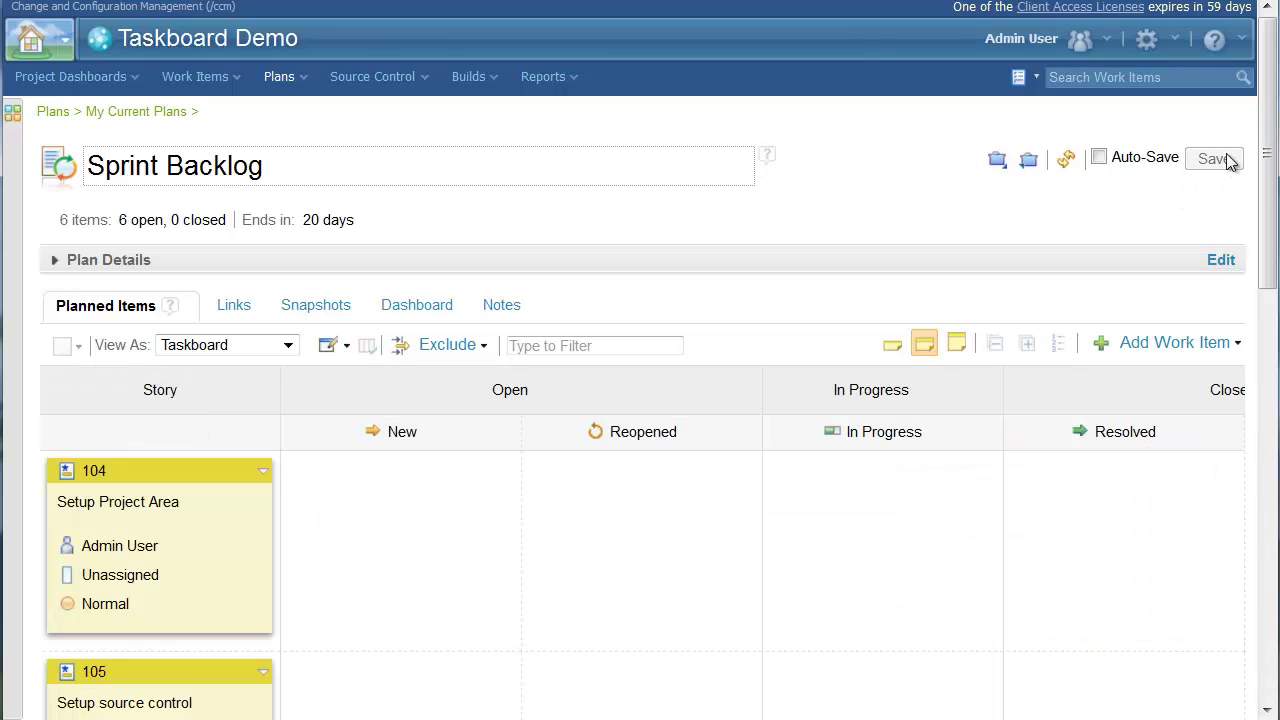
# Step: Move task 99 into story 105's row under New, and task 100 into story 104's row under In Progress
pyautogui.moveTo(1270, 182); pyautogui.dragTo(1272, 233)
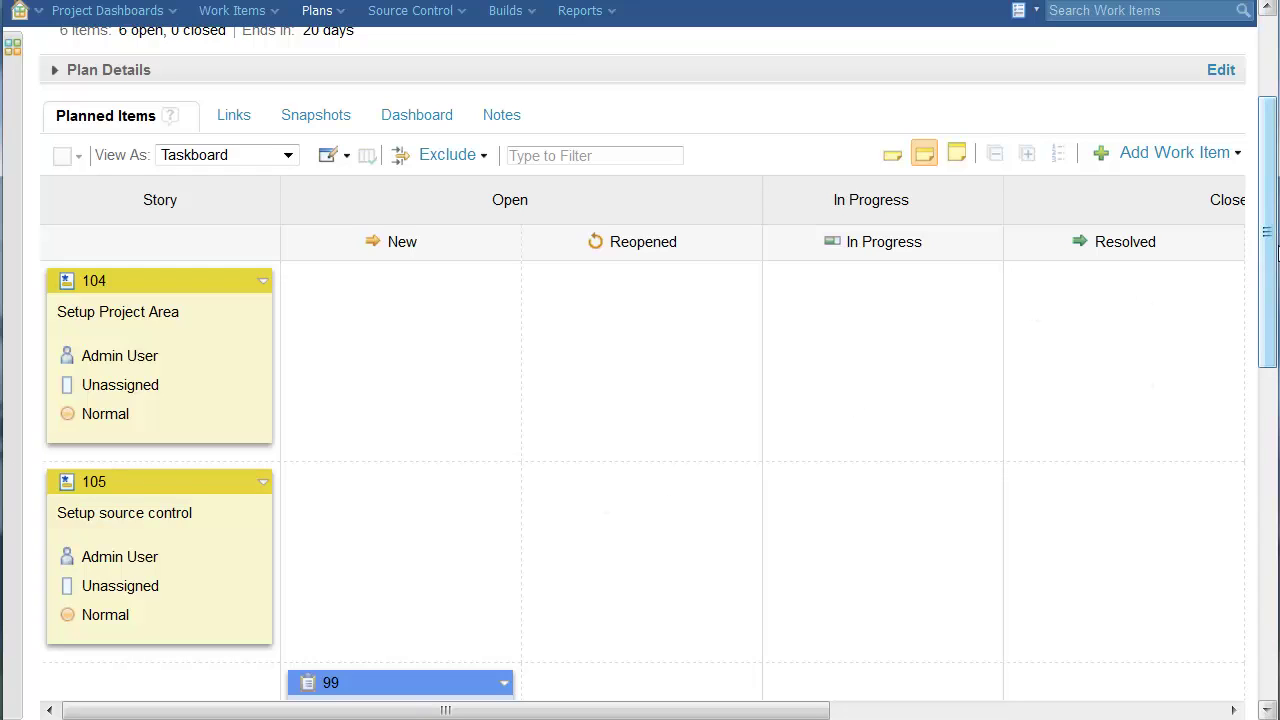
pyautogui.moveTo(1277, 255); pyautogui.dragTo(1270, 313)
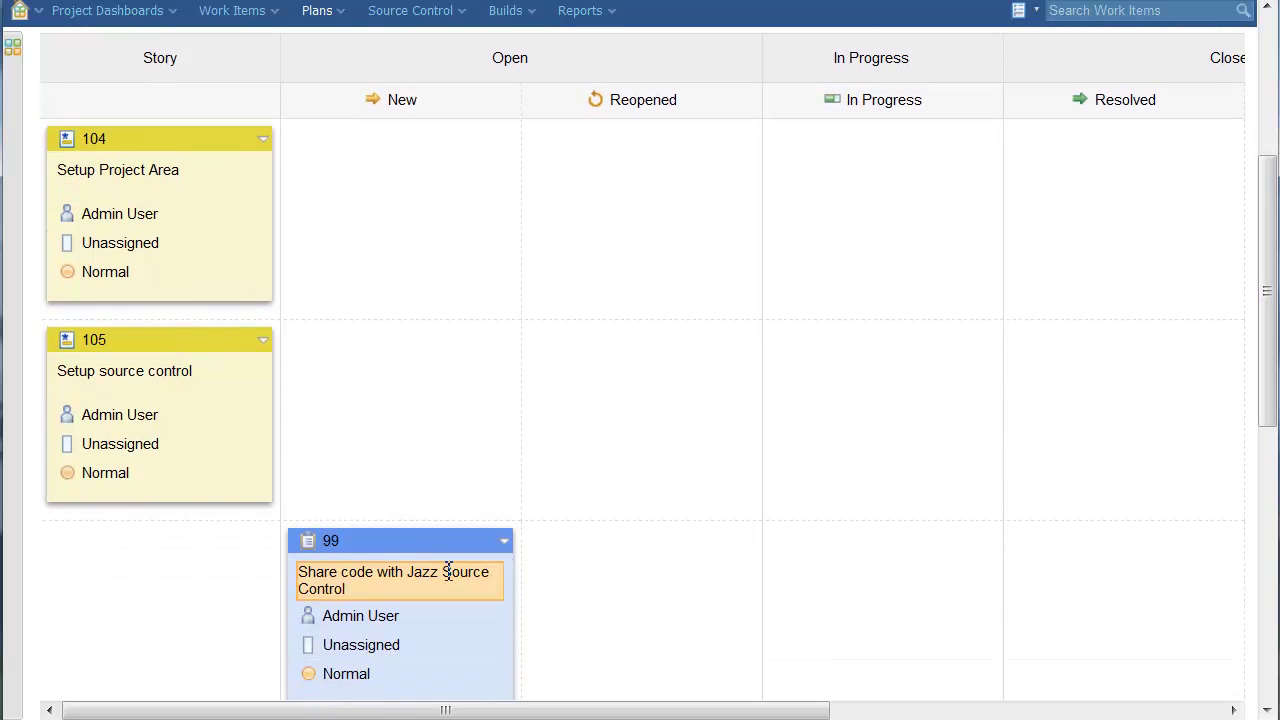
pyautogui.moveTo(416, 540); pyautogui.dragTo(428, 352)
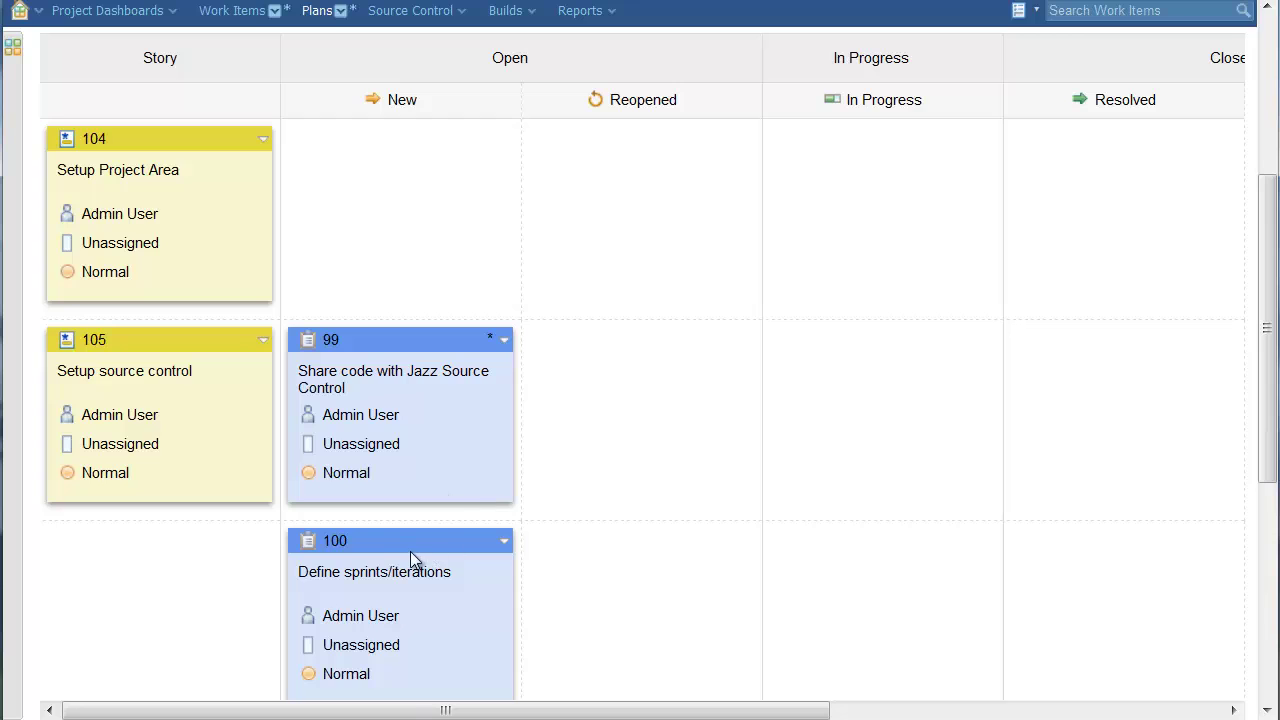
pyautogui.moveTo(412, 547); pyautogui.dragTo(860, 147)
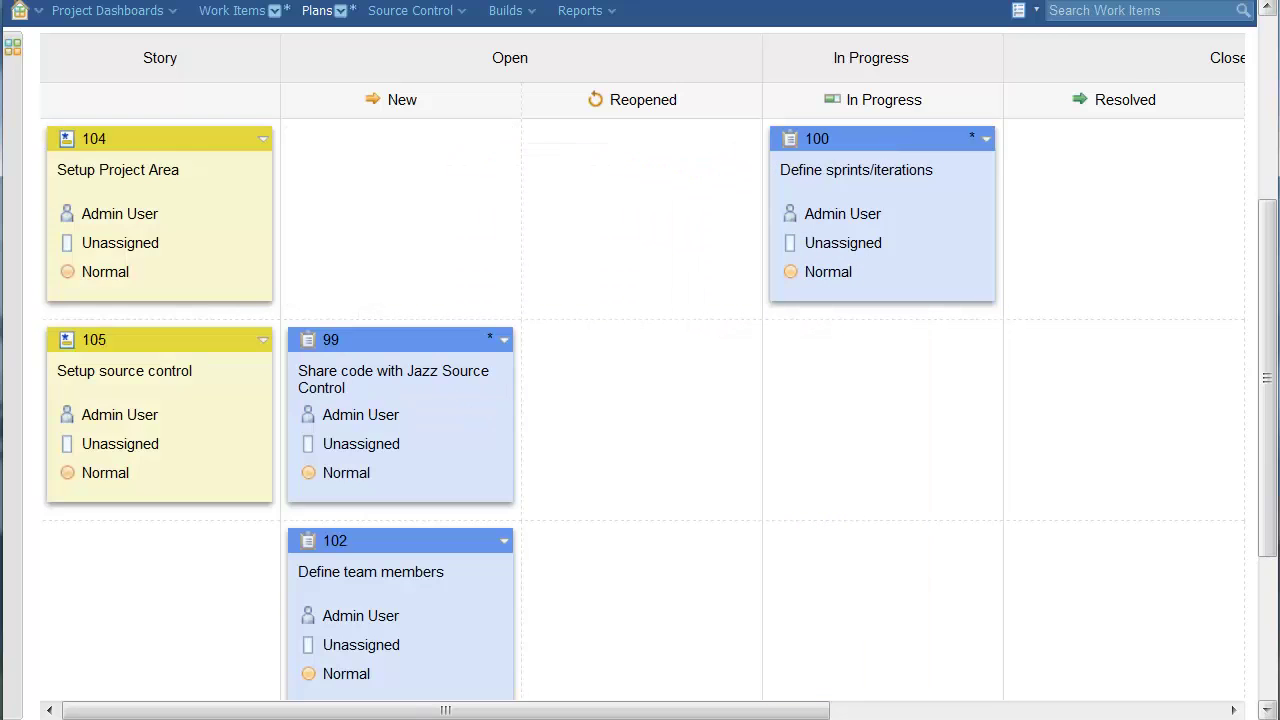